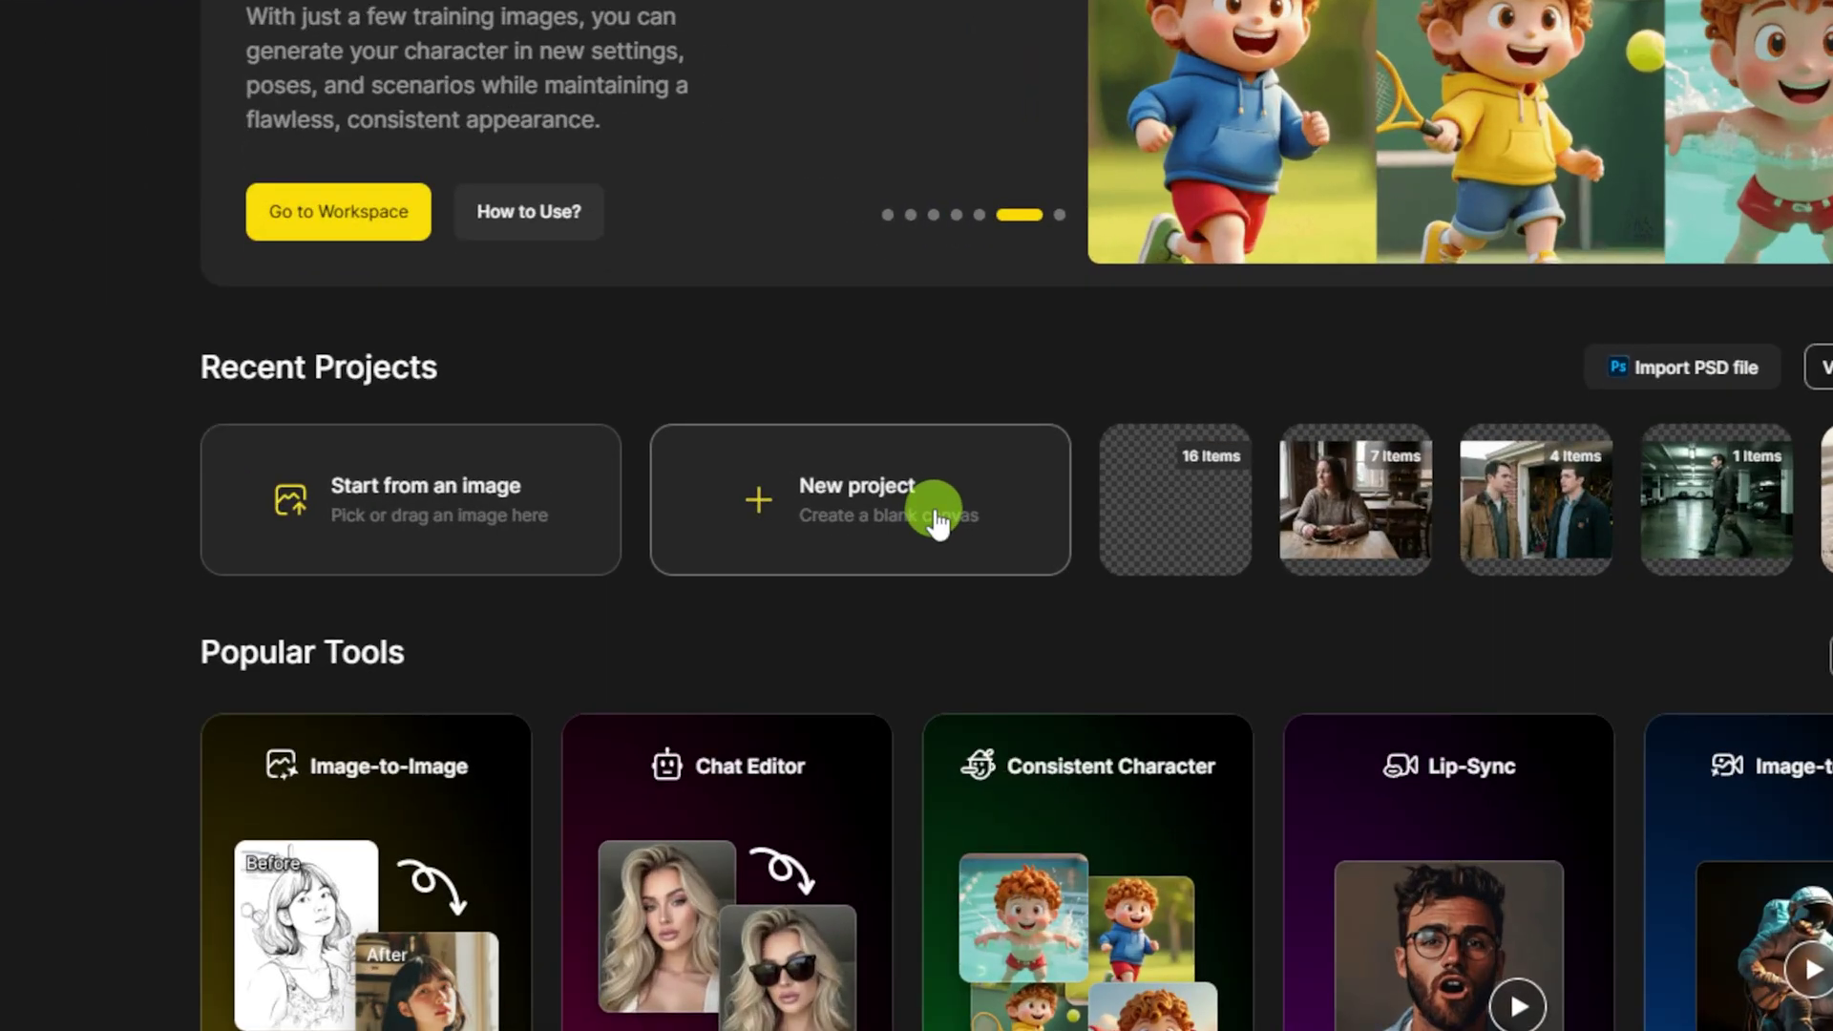
# Create a new project with a 16:9 canvas at 1536 × 864.
pyautogui.click(934, 520)
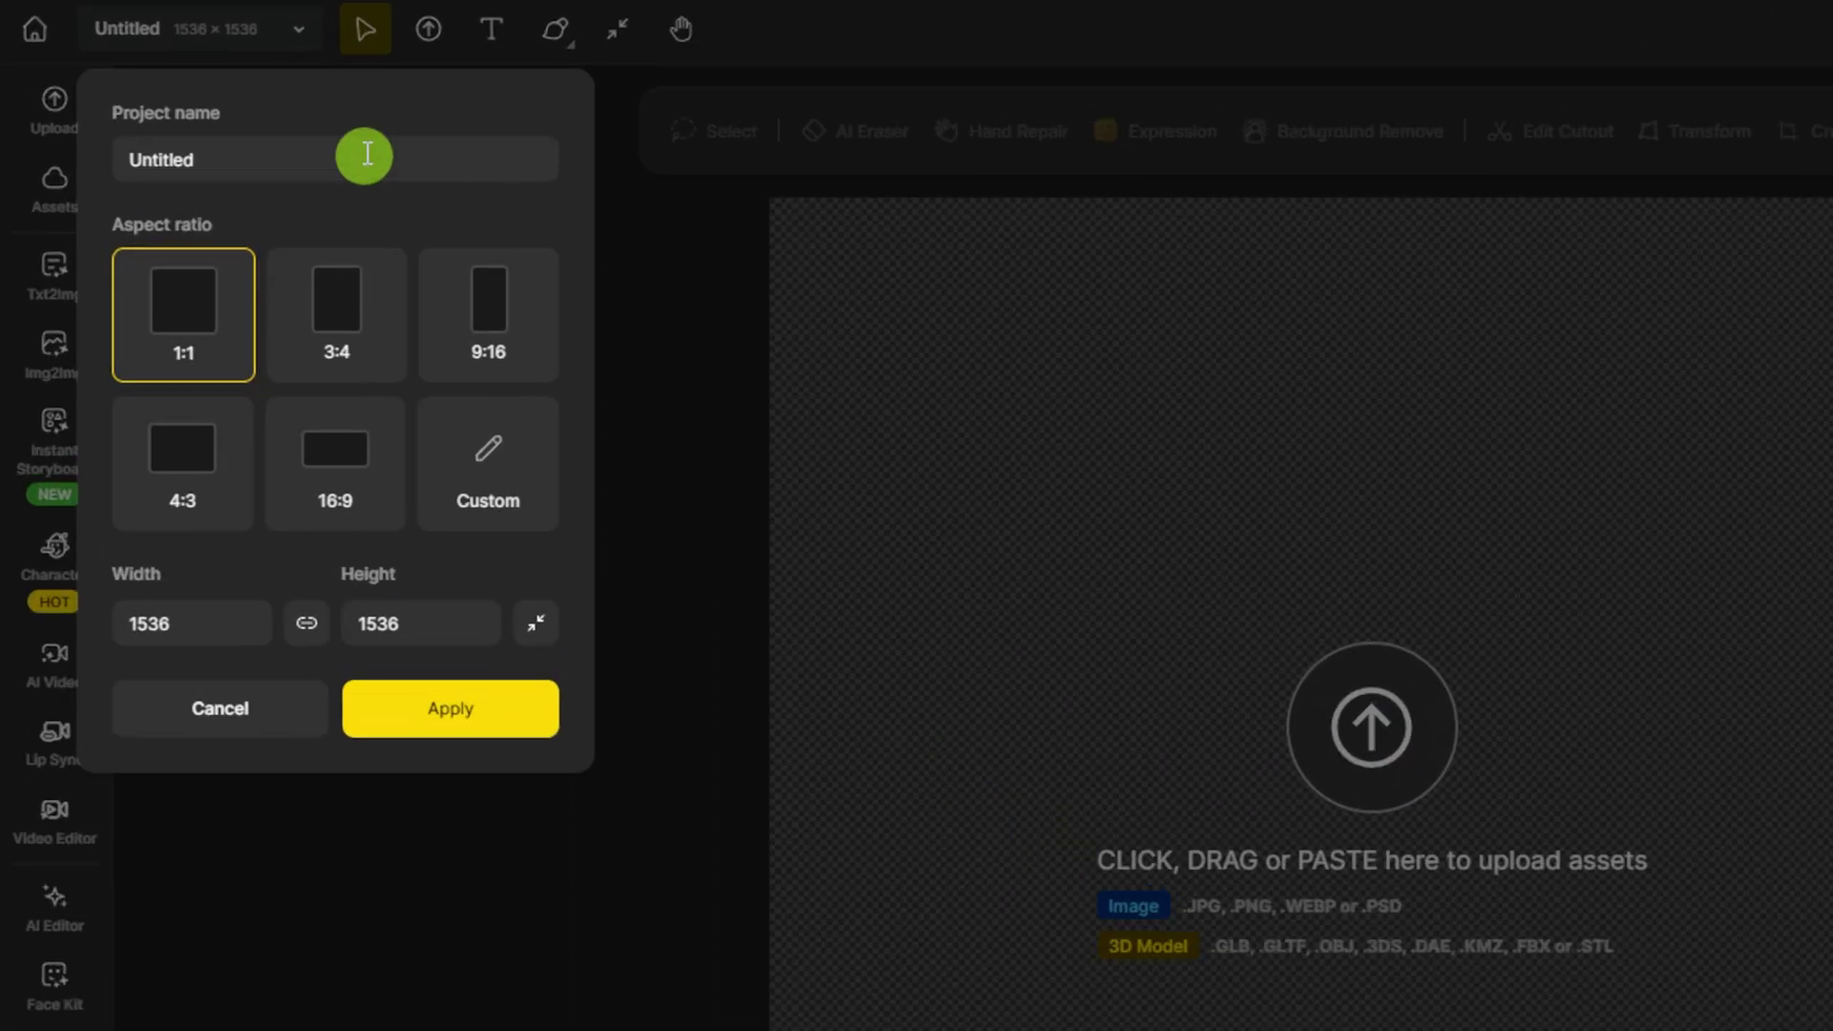
pyautogui.click(391, 483)
pyautogui.click(475, 716)
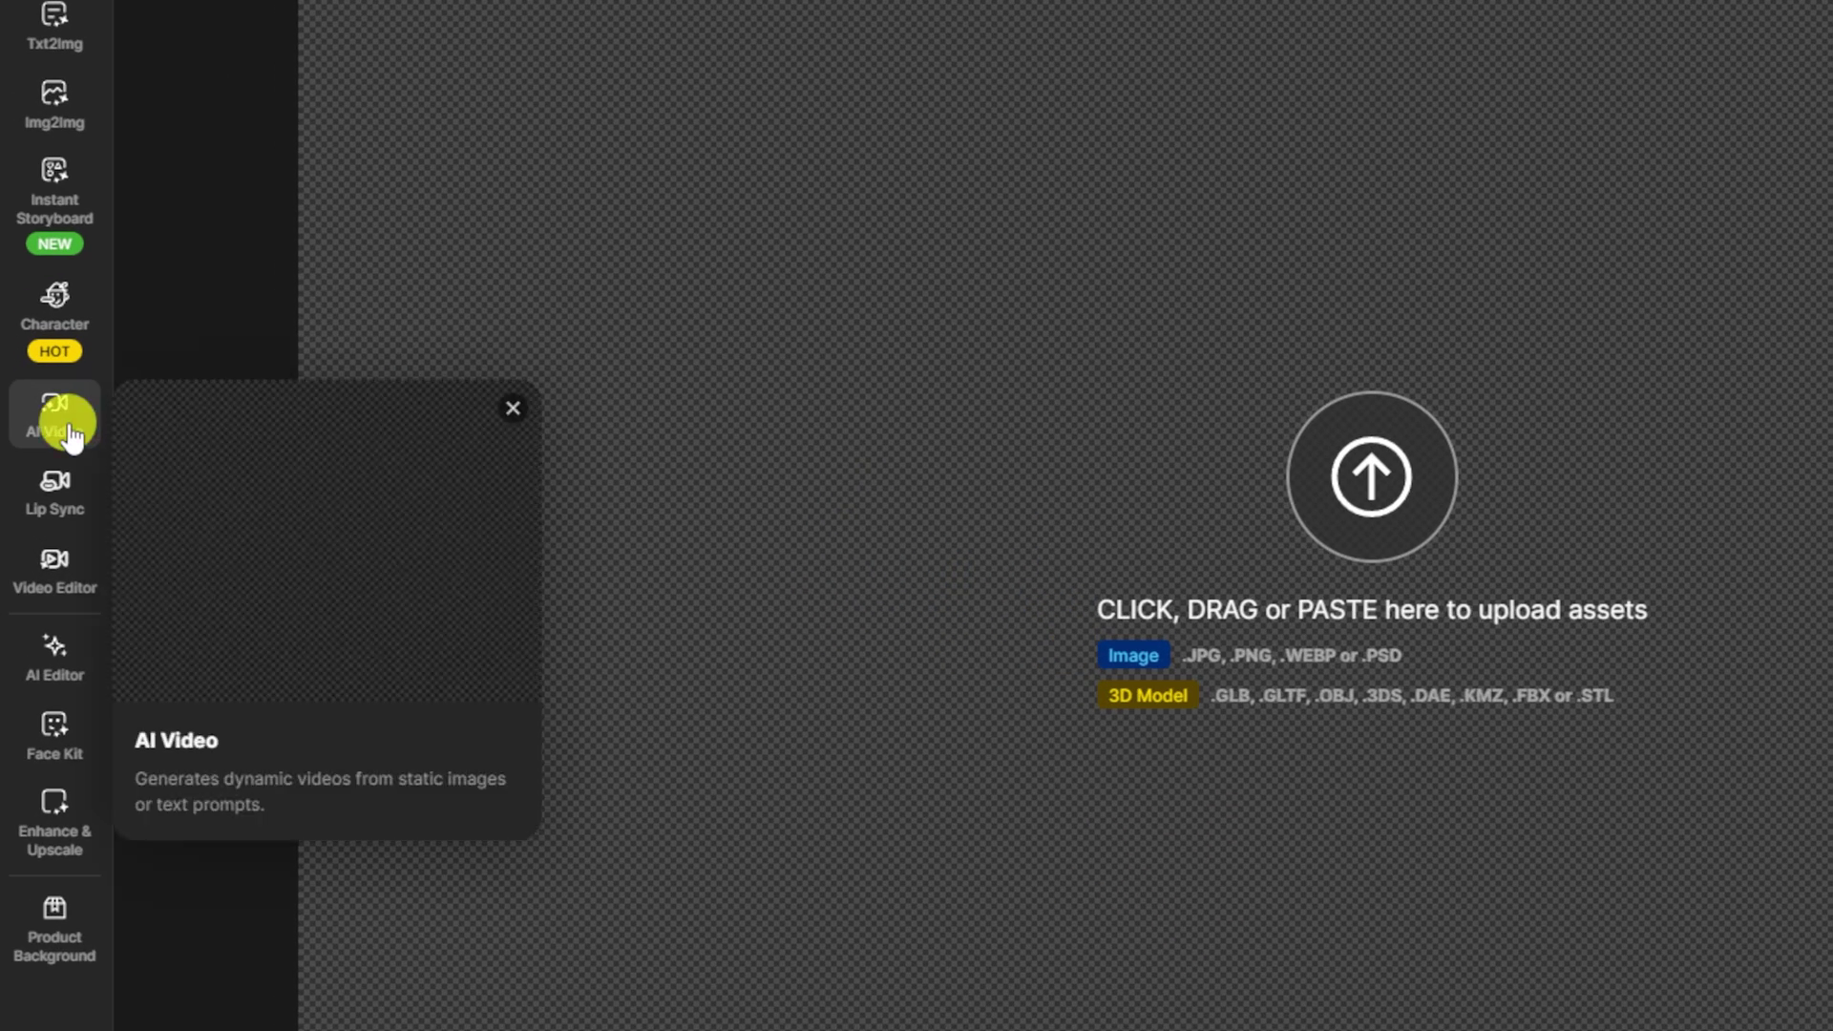
# Open AI Video, select the Wan 2.6 model, and enter the three-shot subway commute prompt.
pyautogui.click(50, 461)
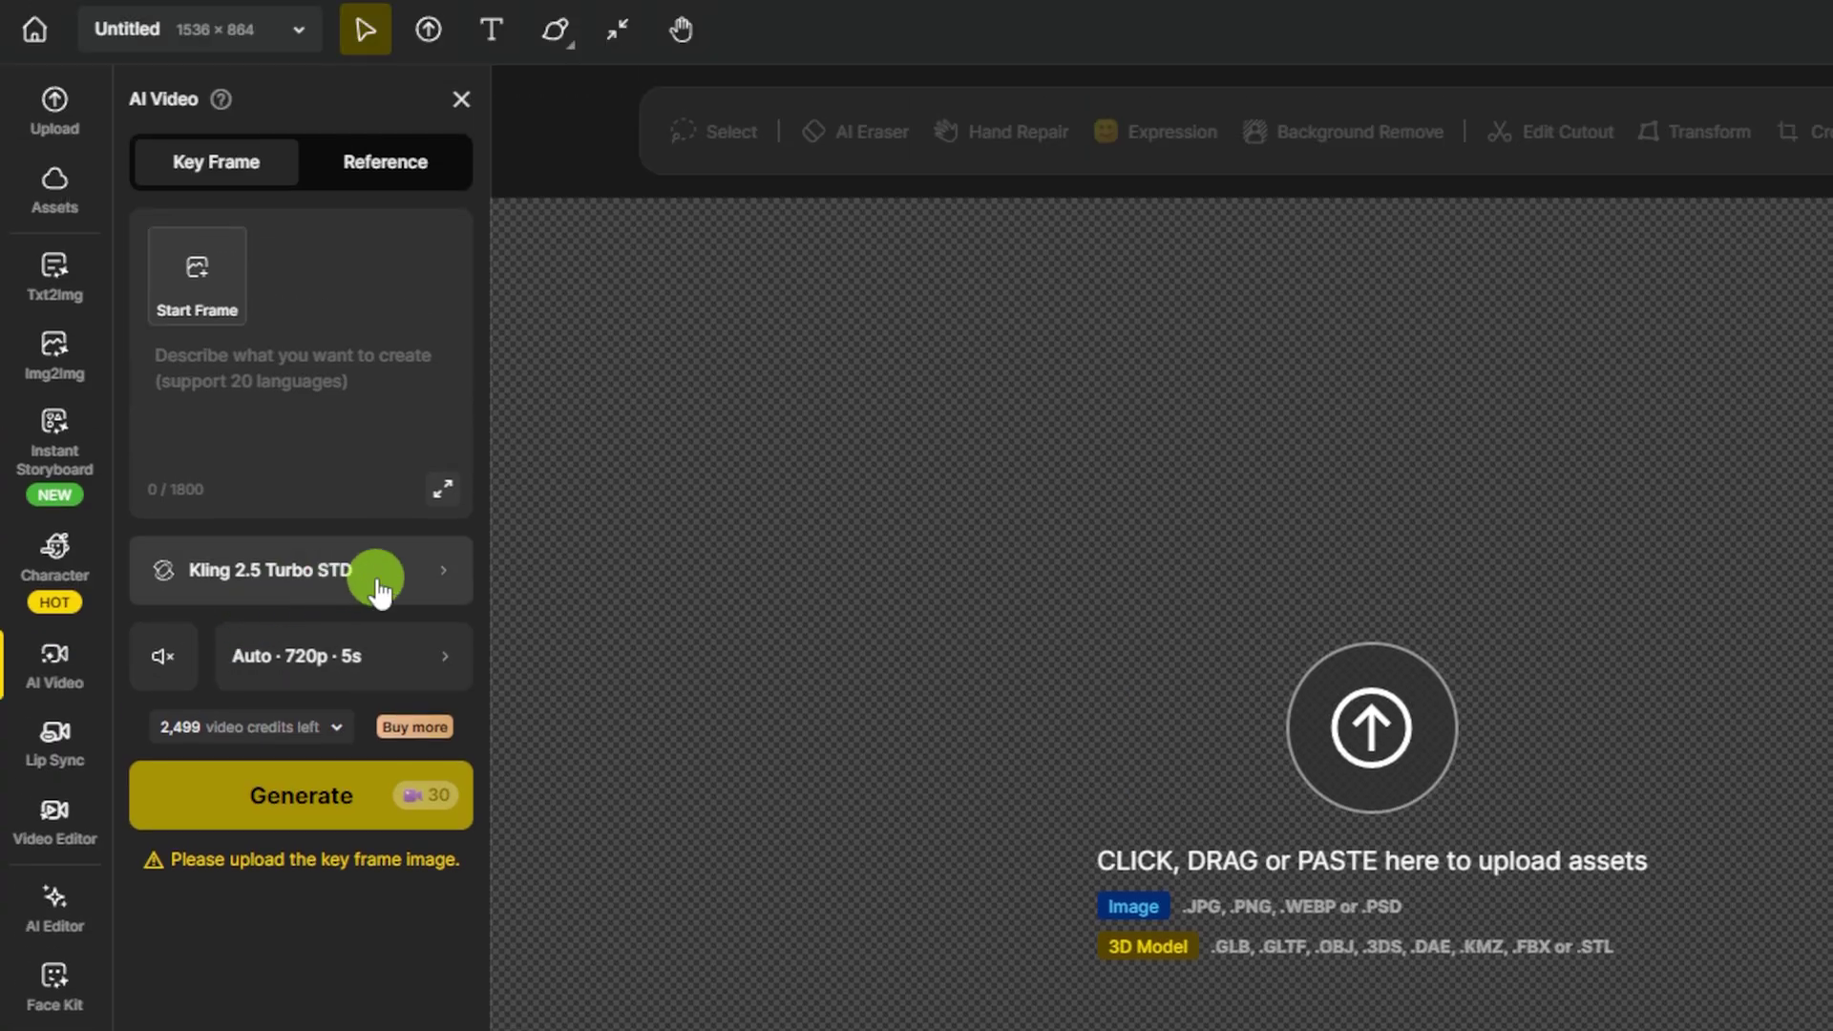
pyautogui.click(379, 589)
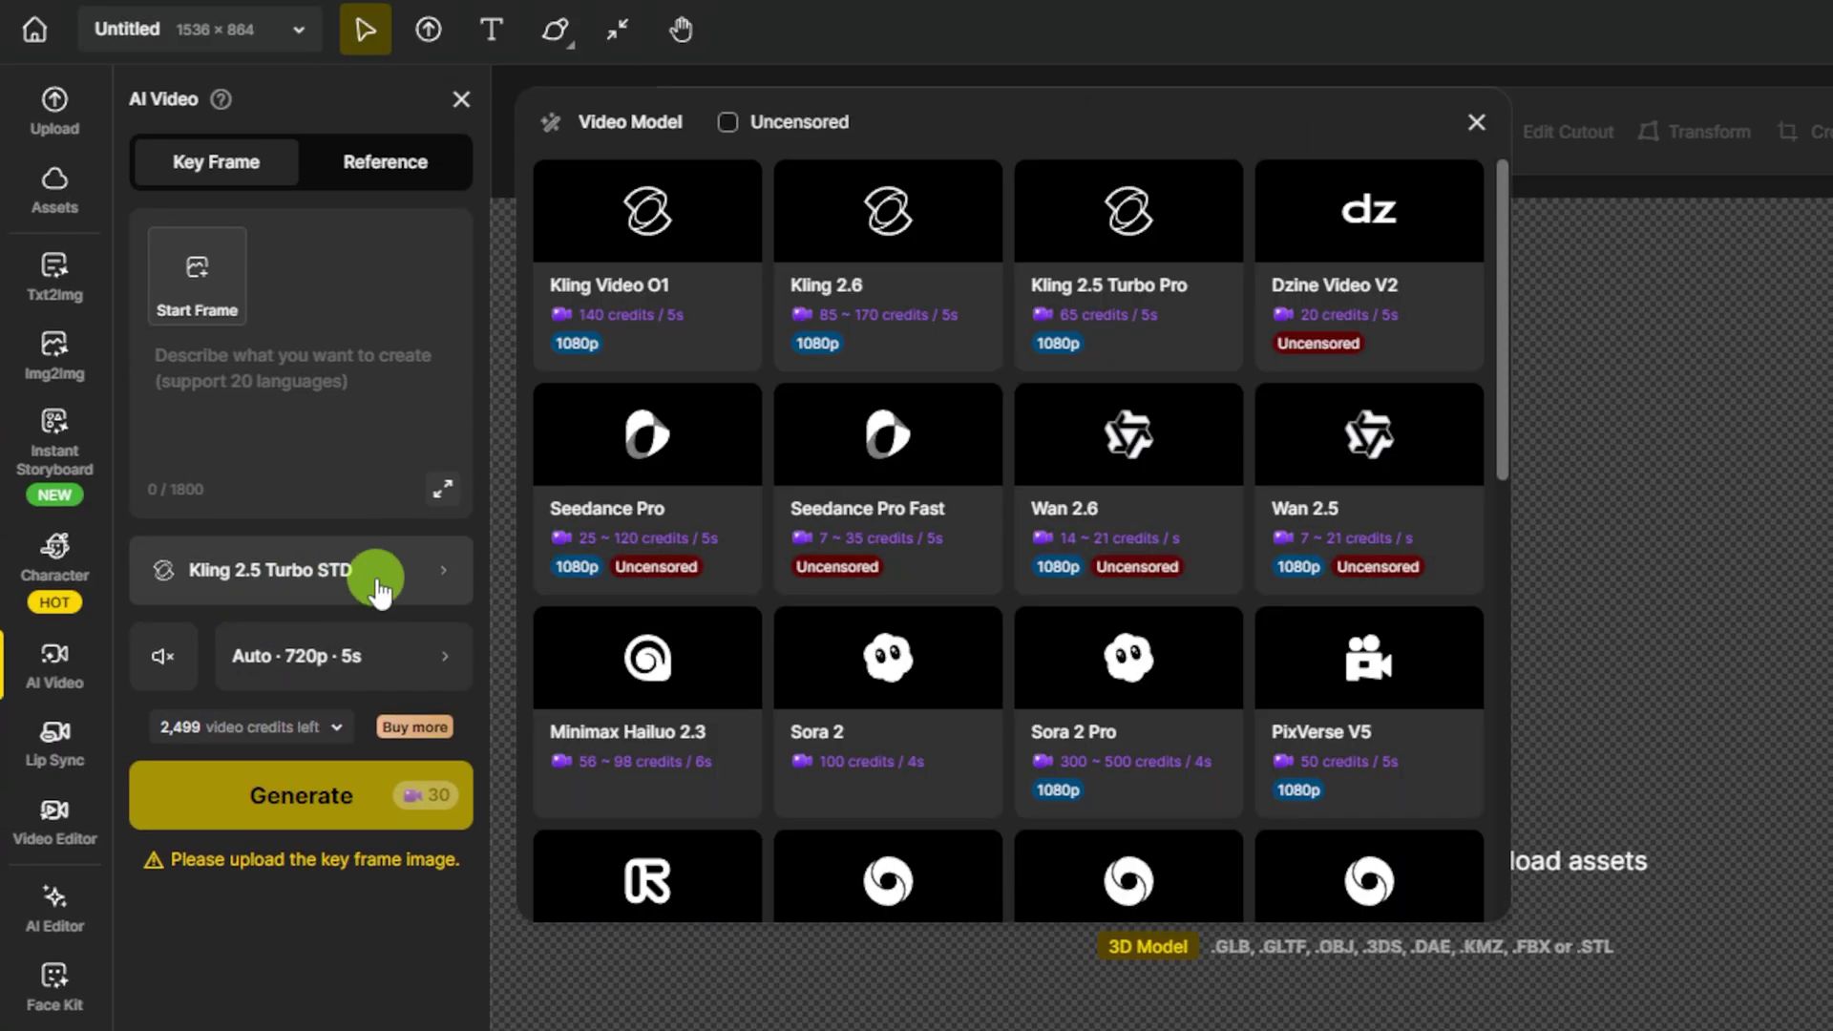
pyautogui.click(1195, 516)
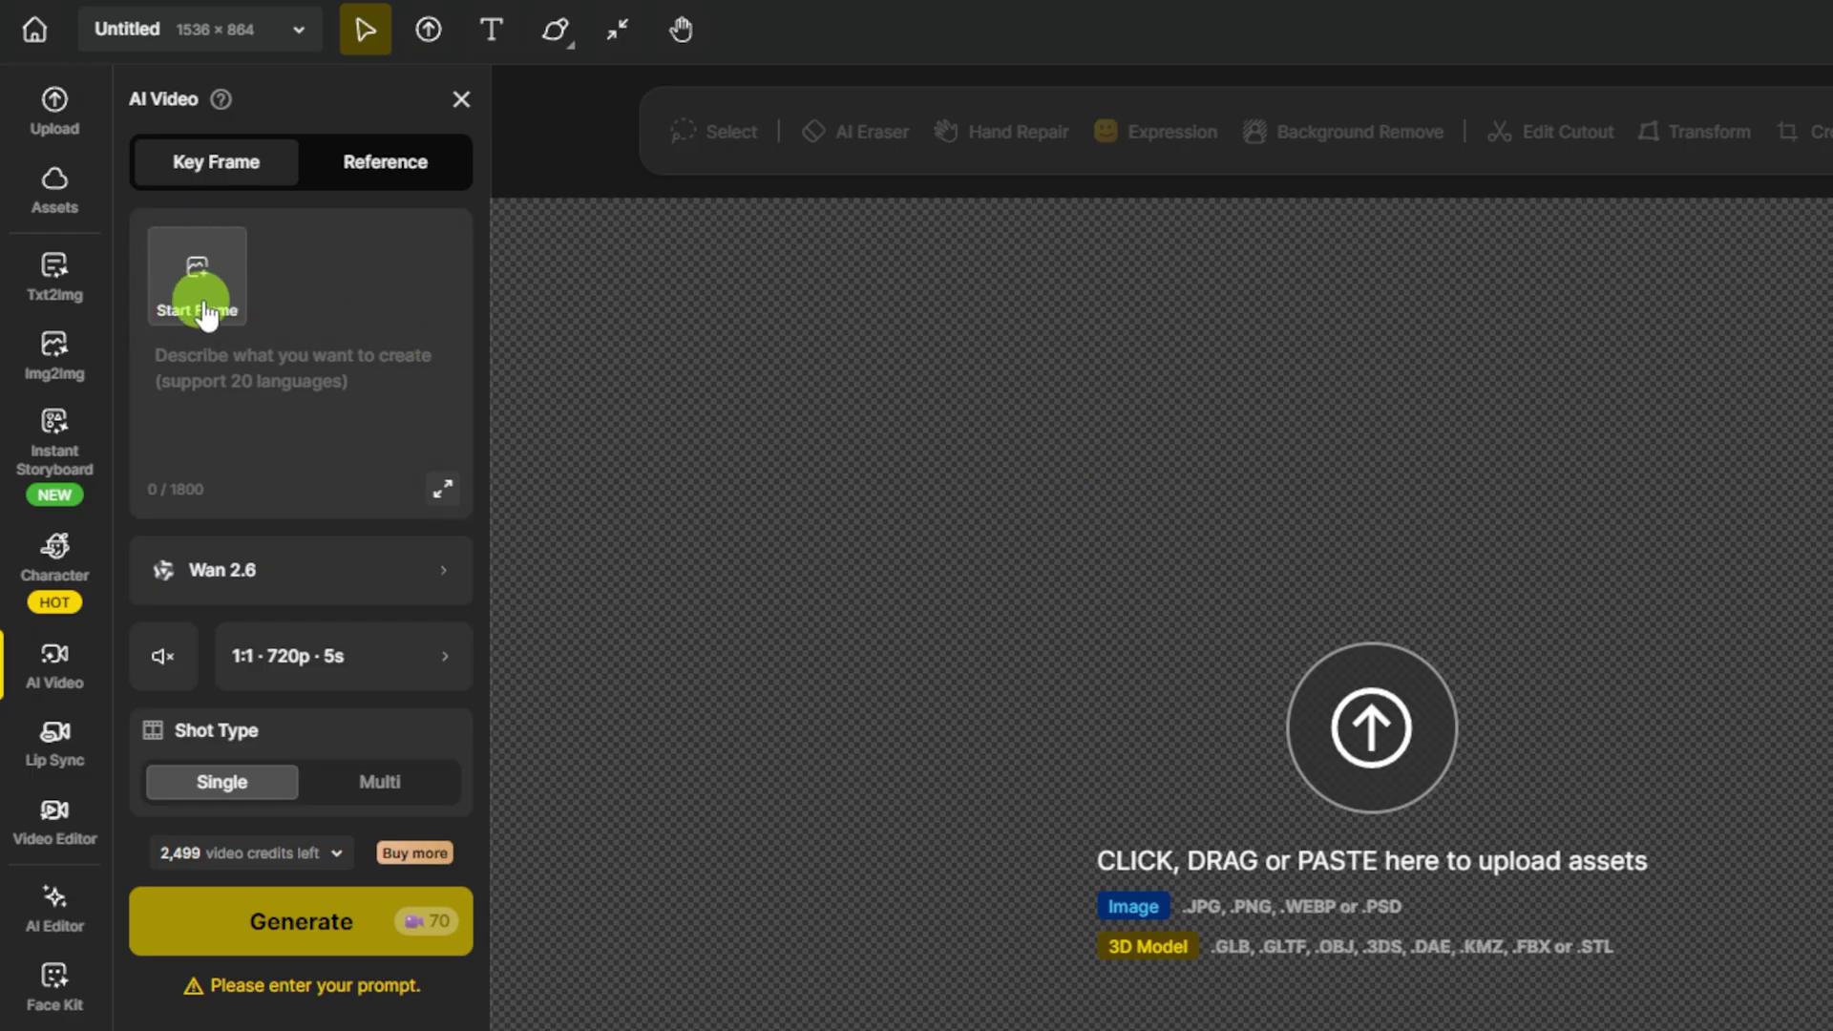
pyautogui.click(274, 370)
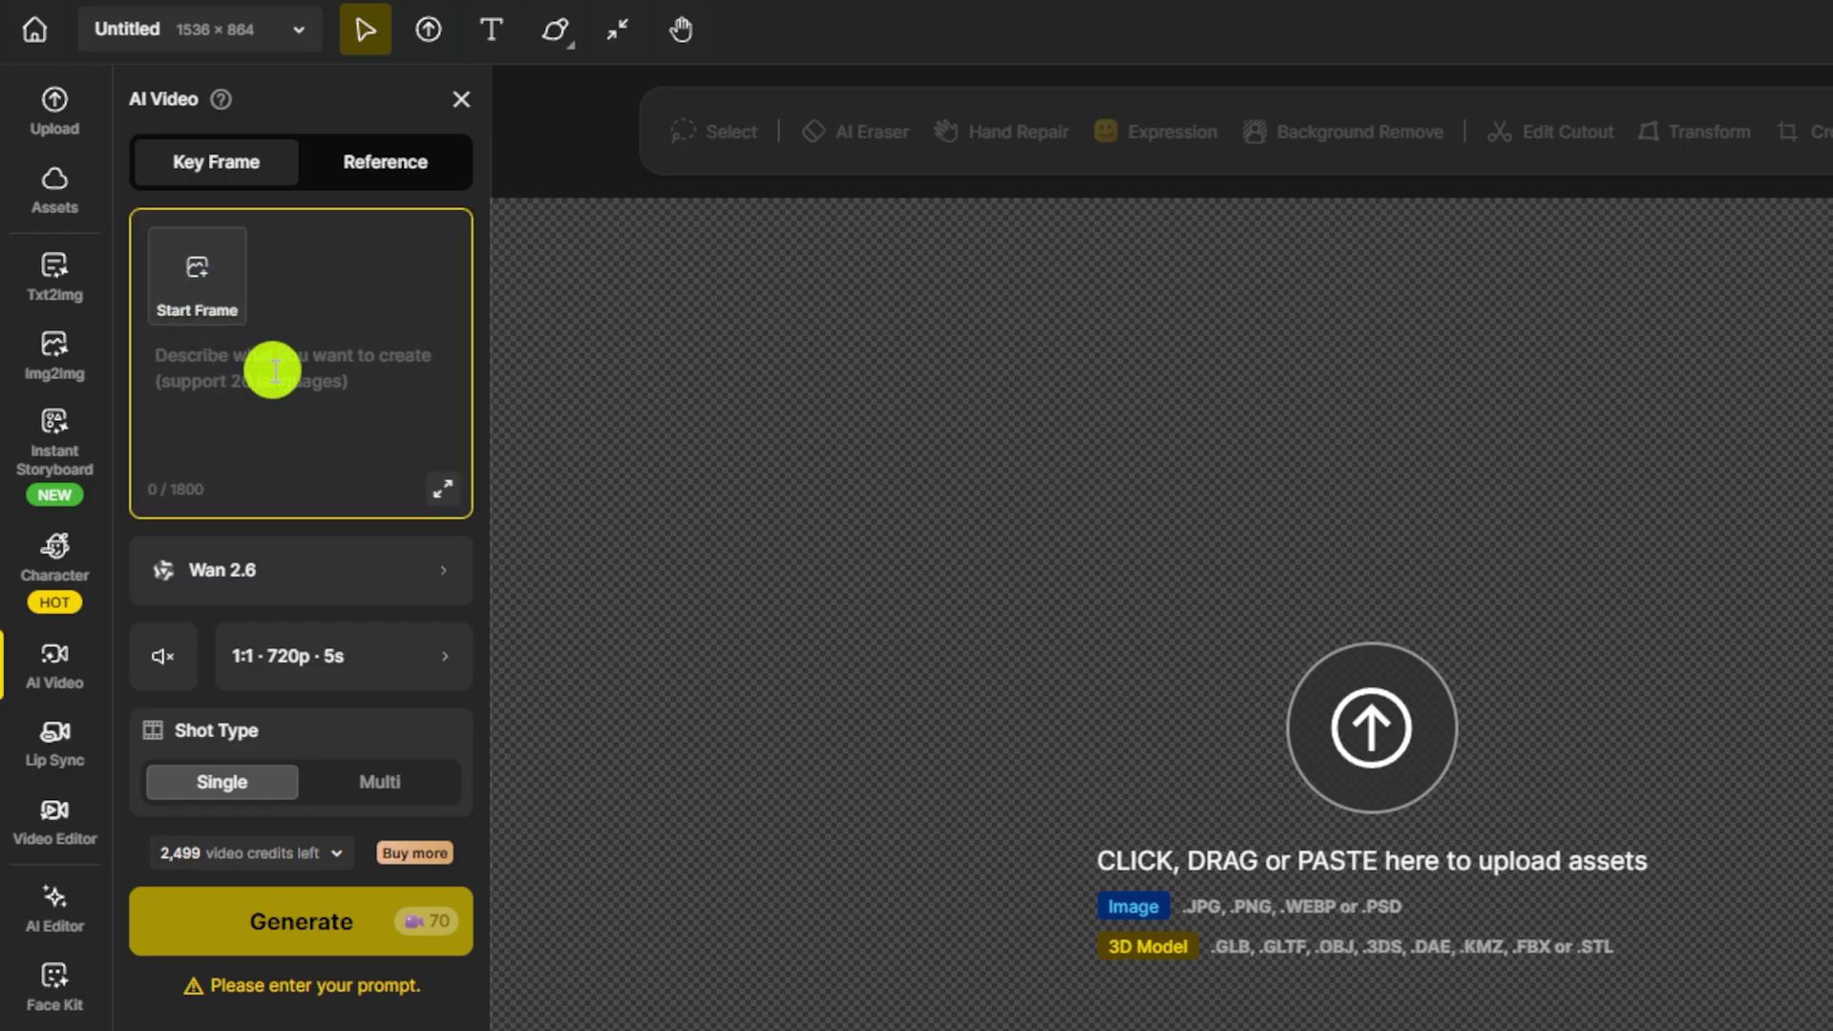
pyautogui.write('Photorealistic view of a morning commute in a large city. Shot 1 [0-5s]: Subway train arriving at a station platform, doors opening. Shot 2 [5-10s]: Commuters boarding and finding seats. Shot 3 [10-15s]: Train departing through tunnels, with ambient city noise. No dialogue.')
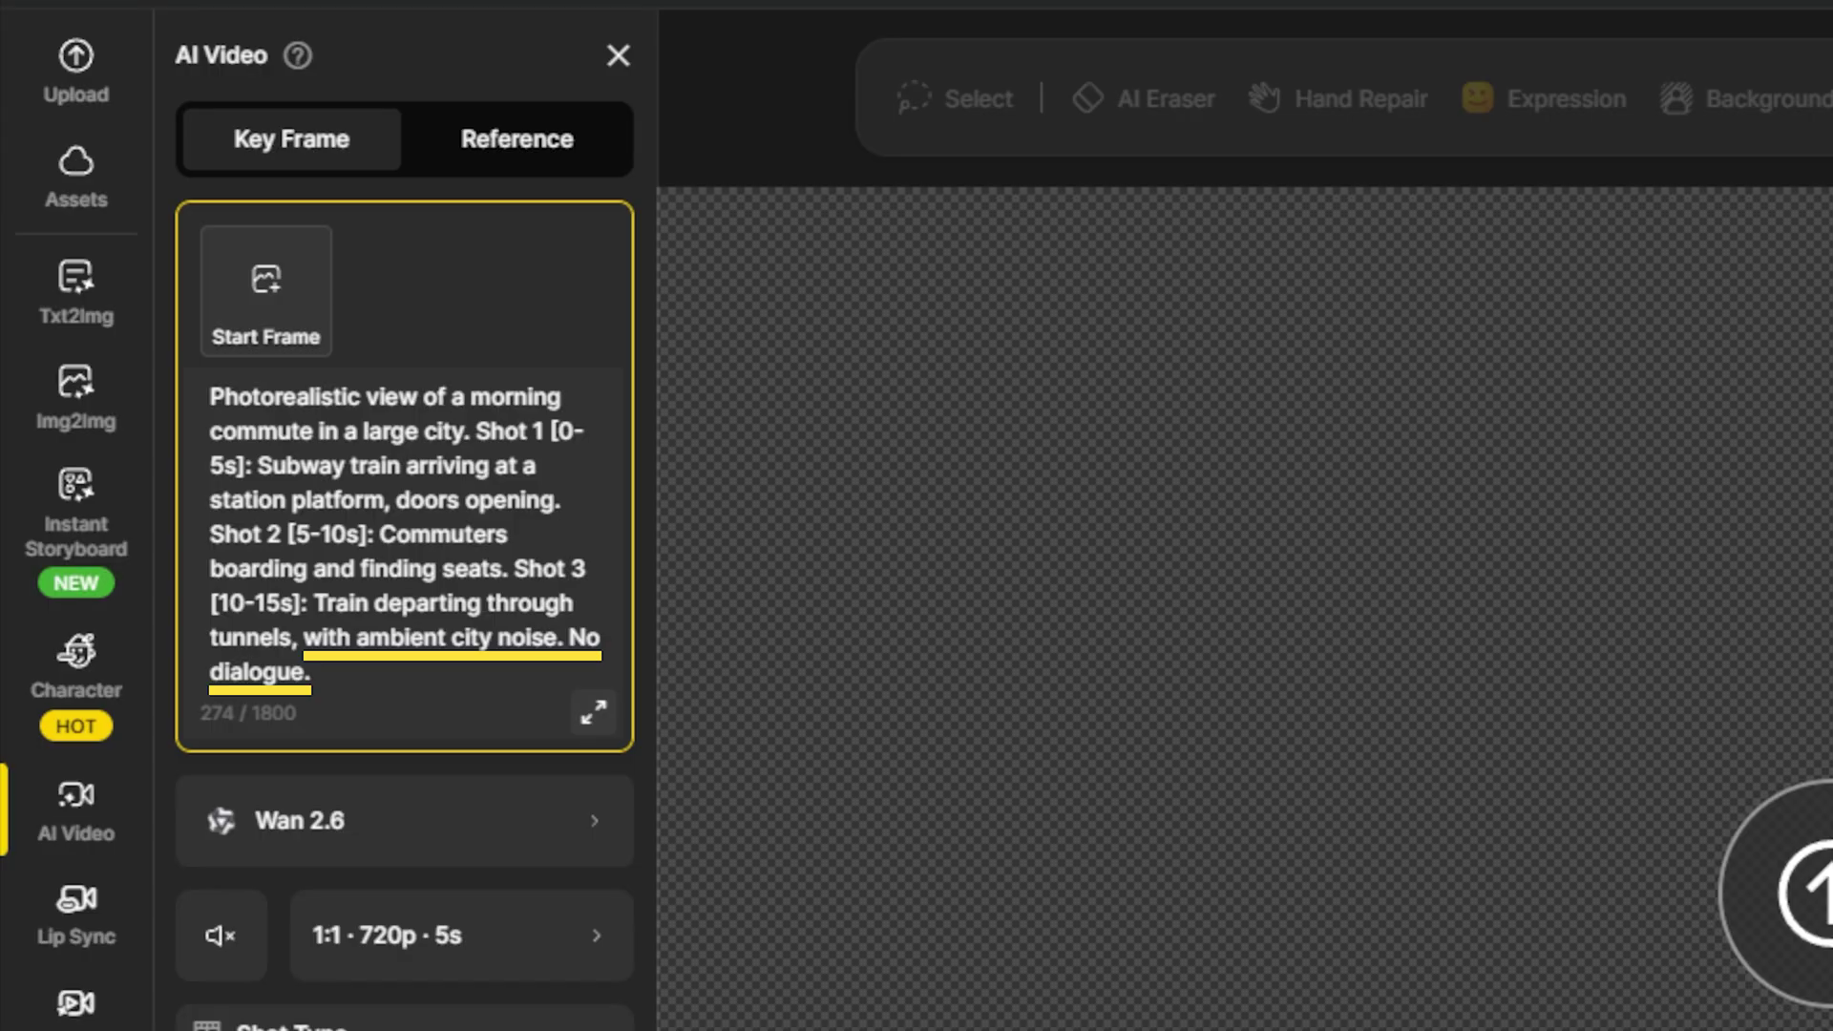
# Turn sound on and change the video from 1:1 · 720p · 5s to 16:9 · 1080p · 15s.
pyautogui.click(227, 941)
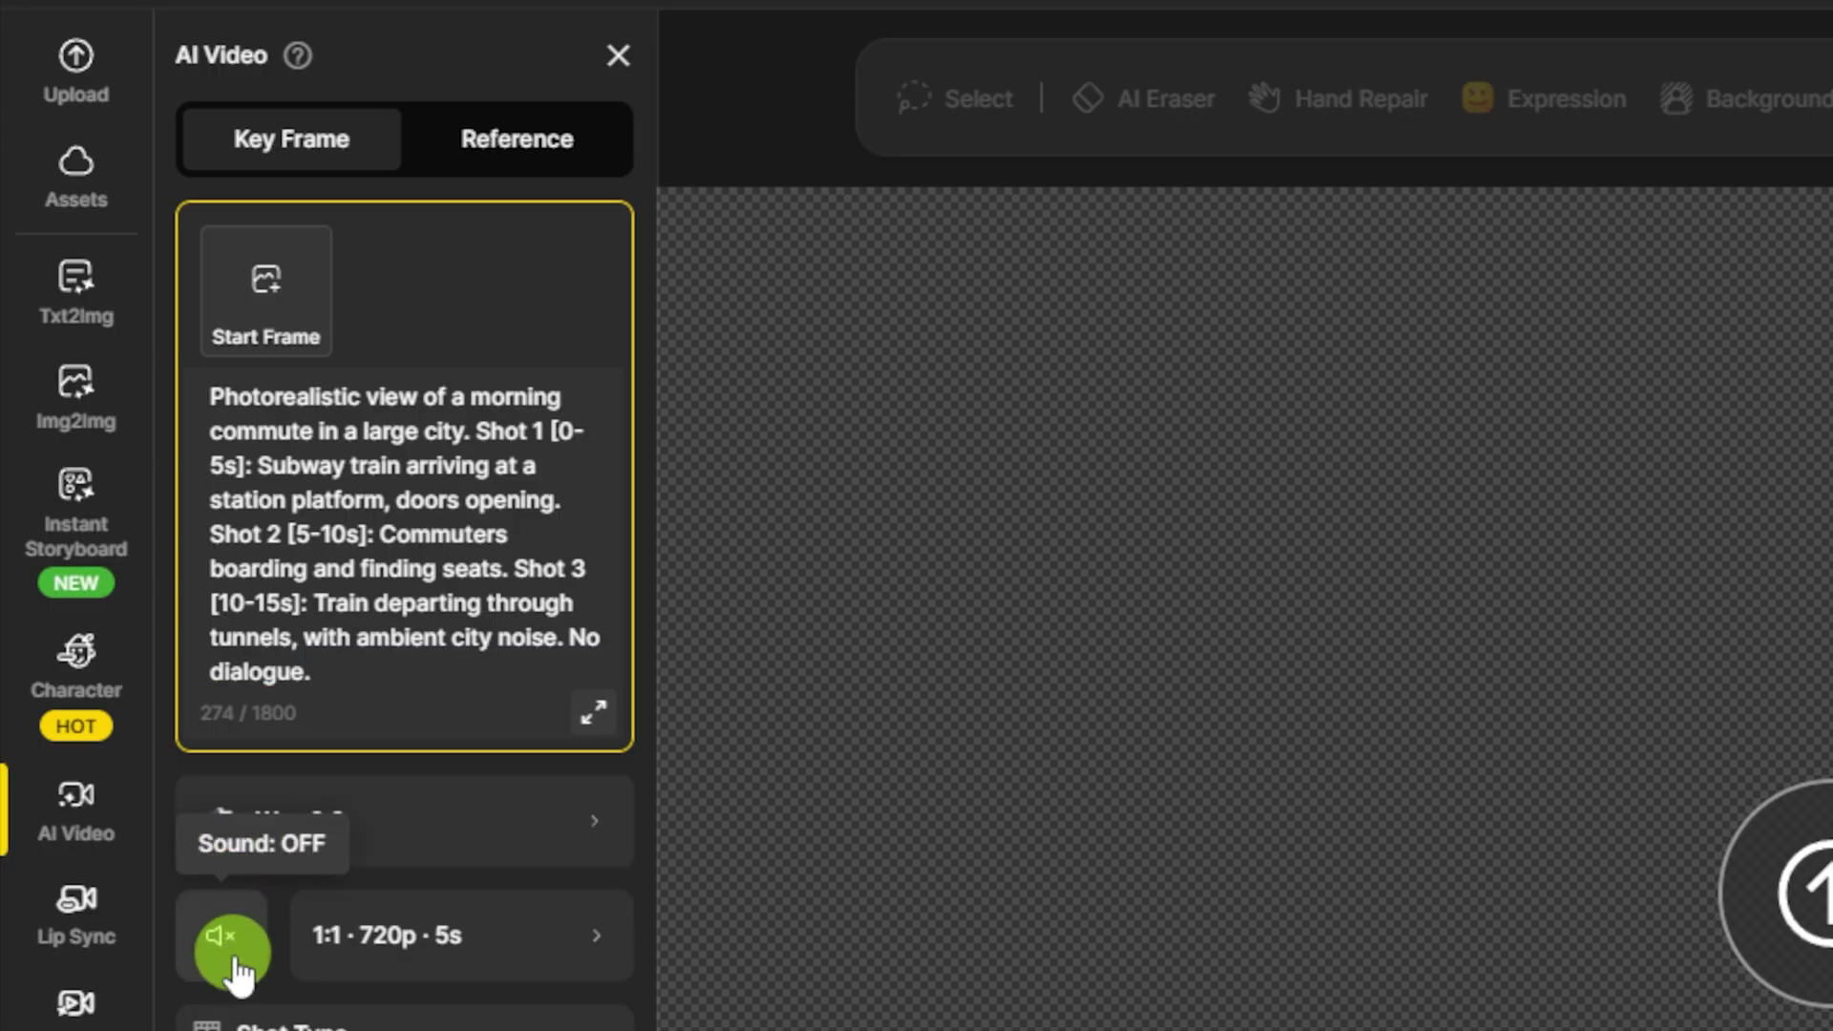
pyautogui.click(234, 955)
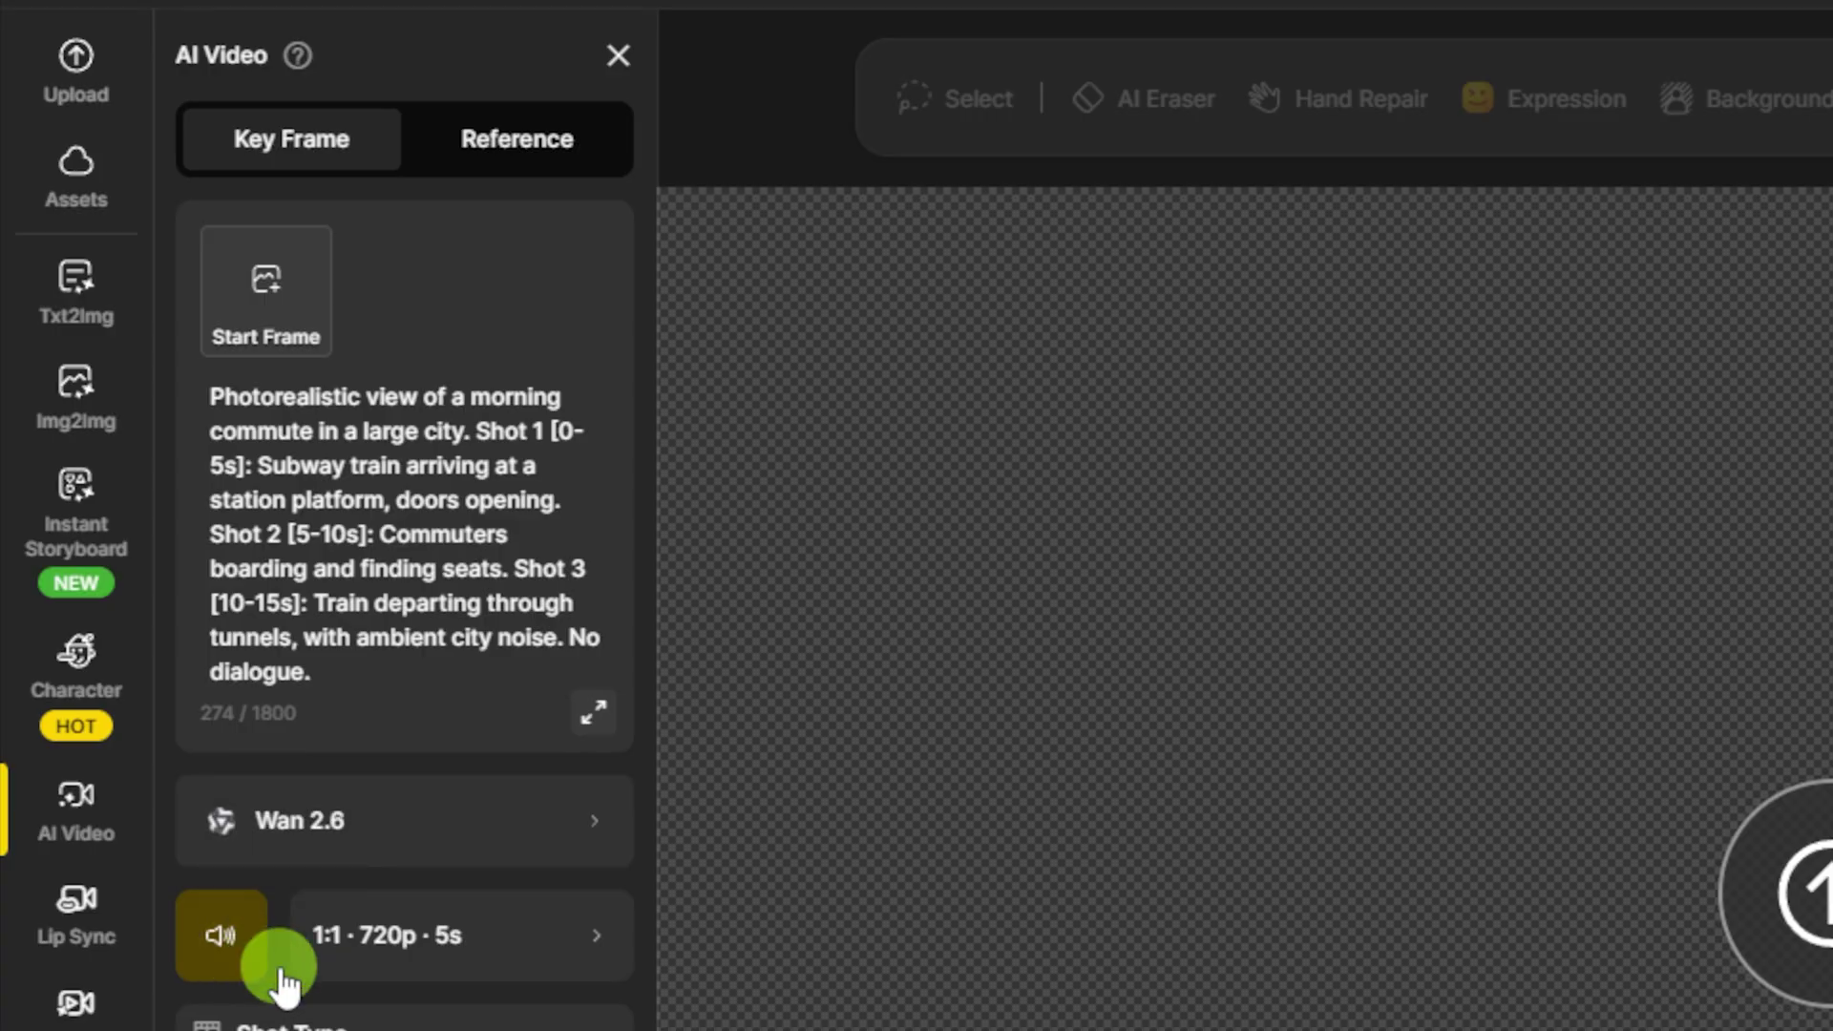
pyautogui.click(546, 937)
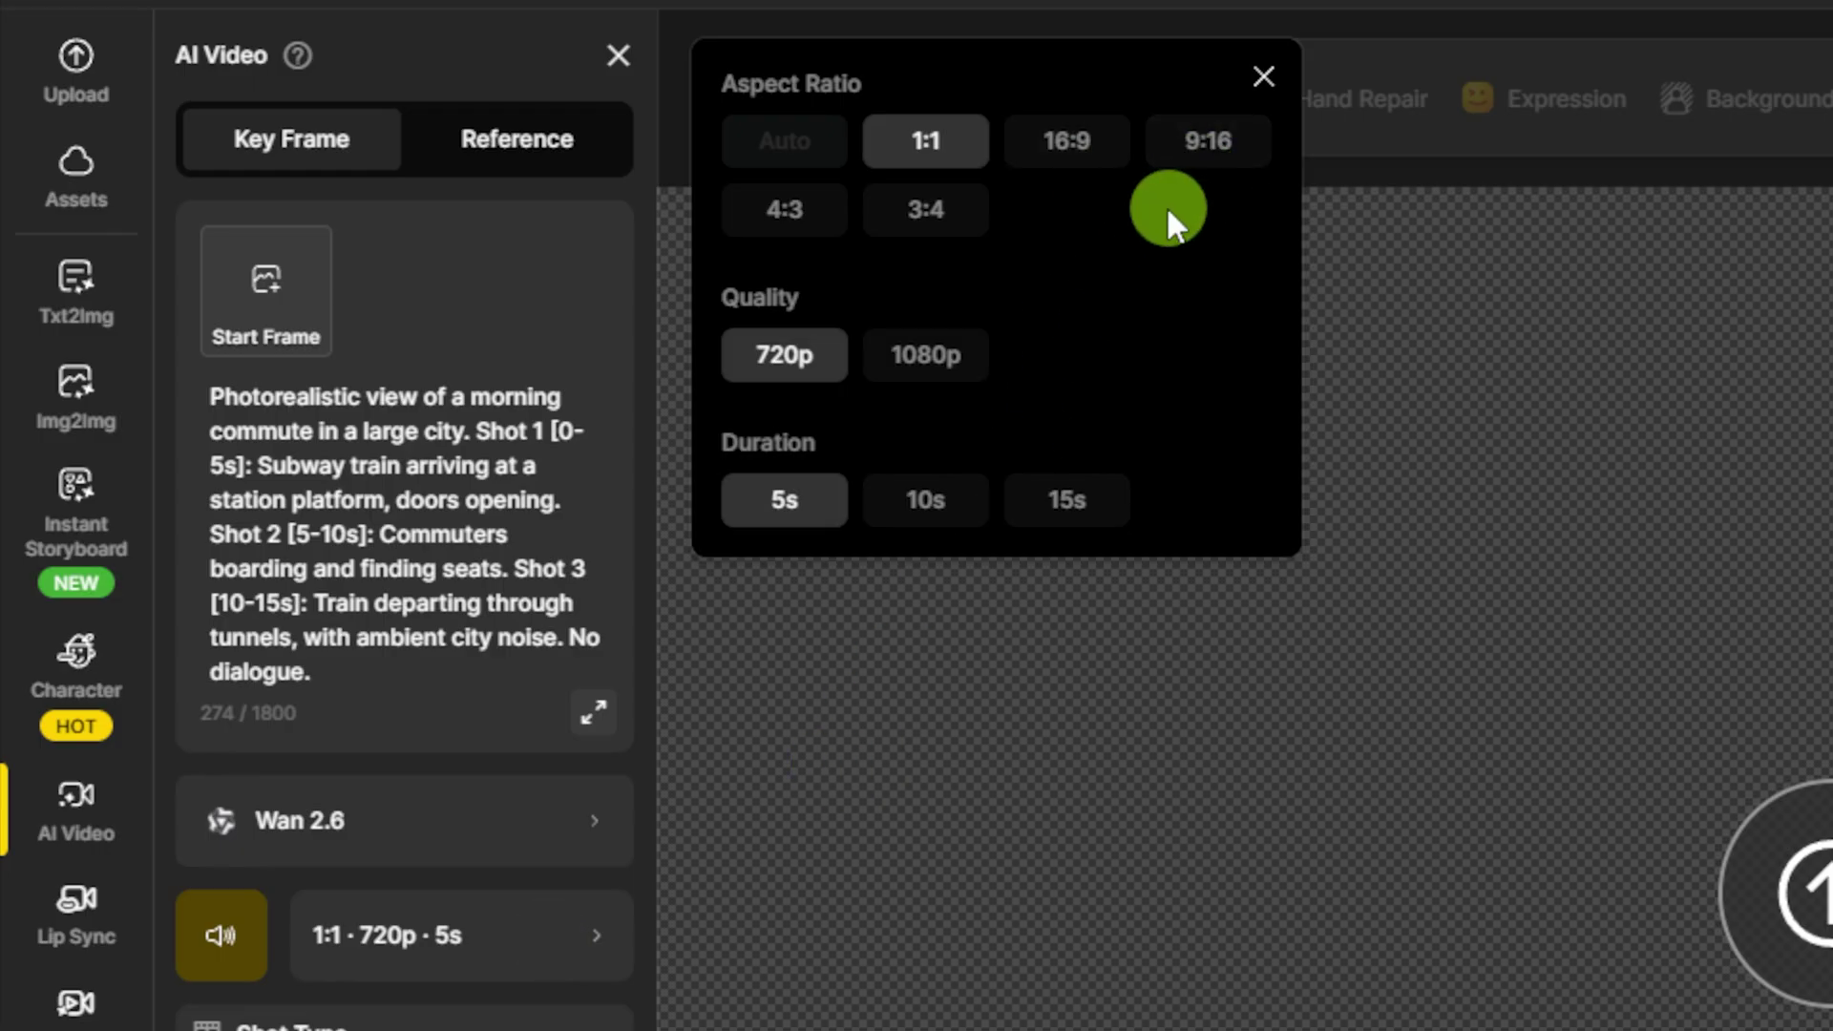
pyautogui.click(1062, 141)
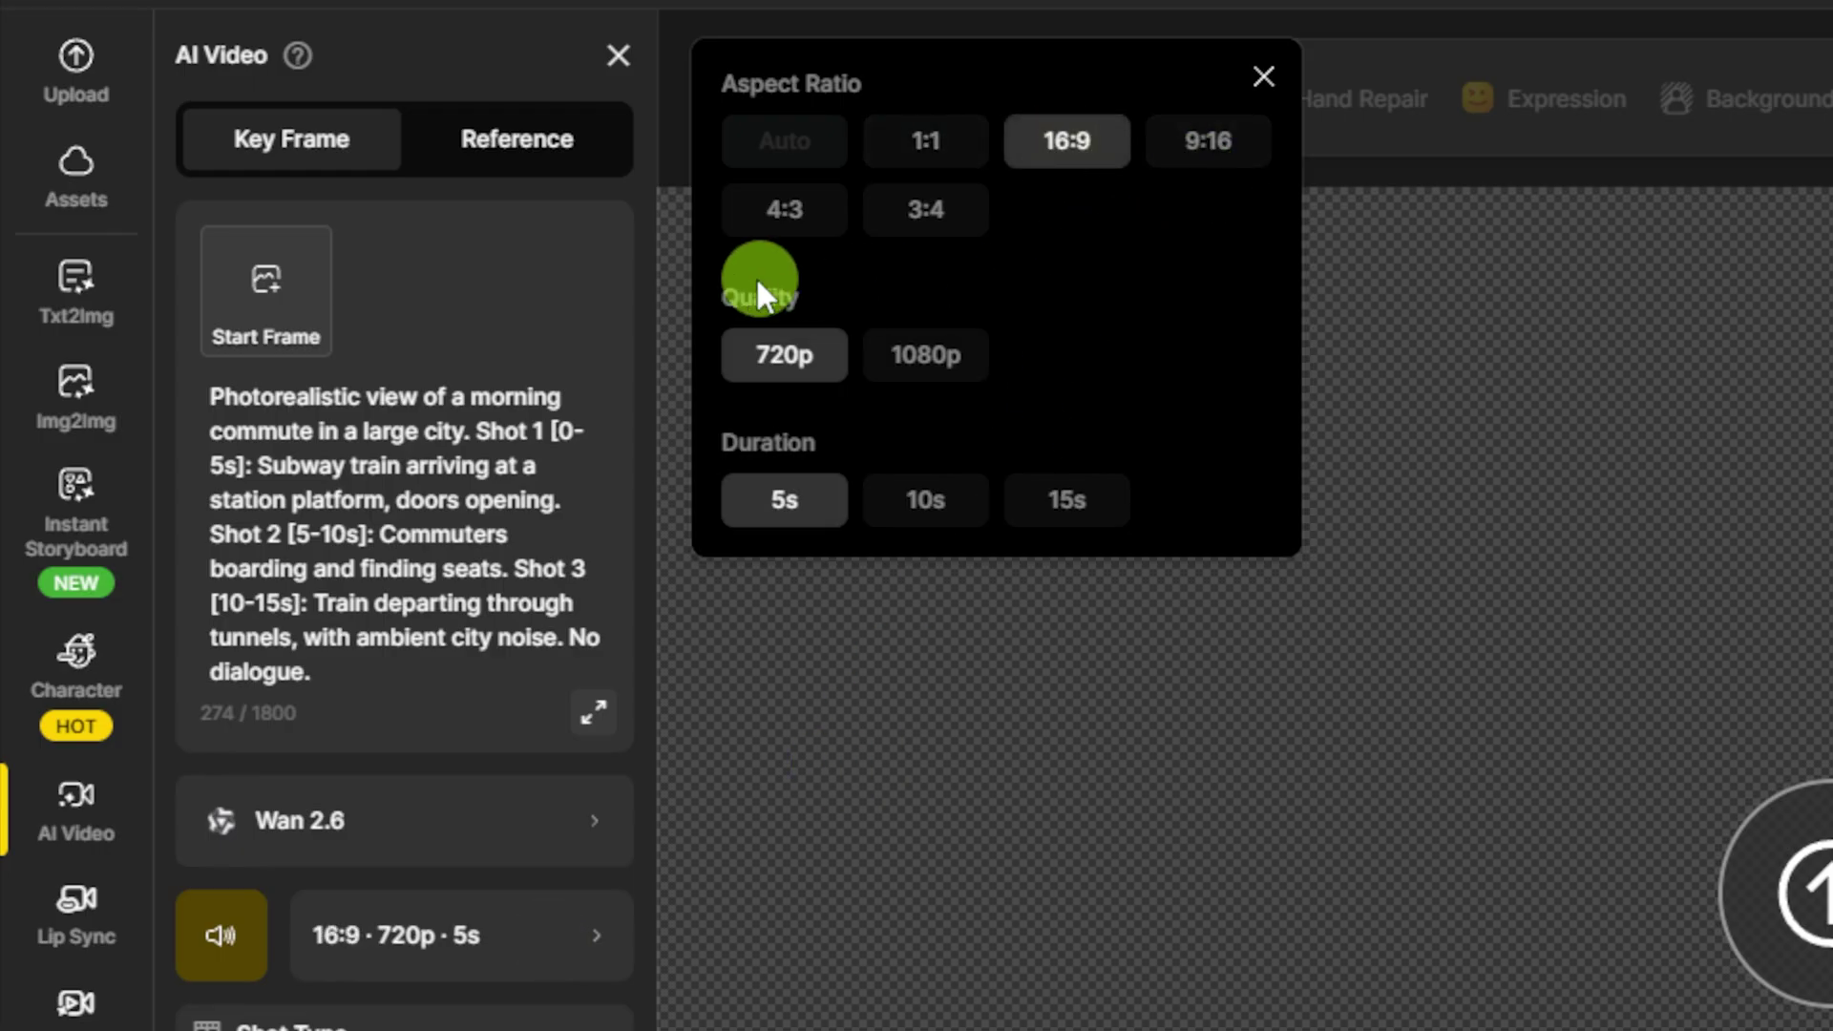
pyautogui.click(929, 356)
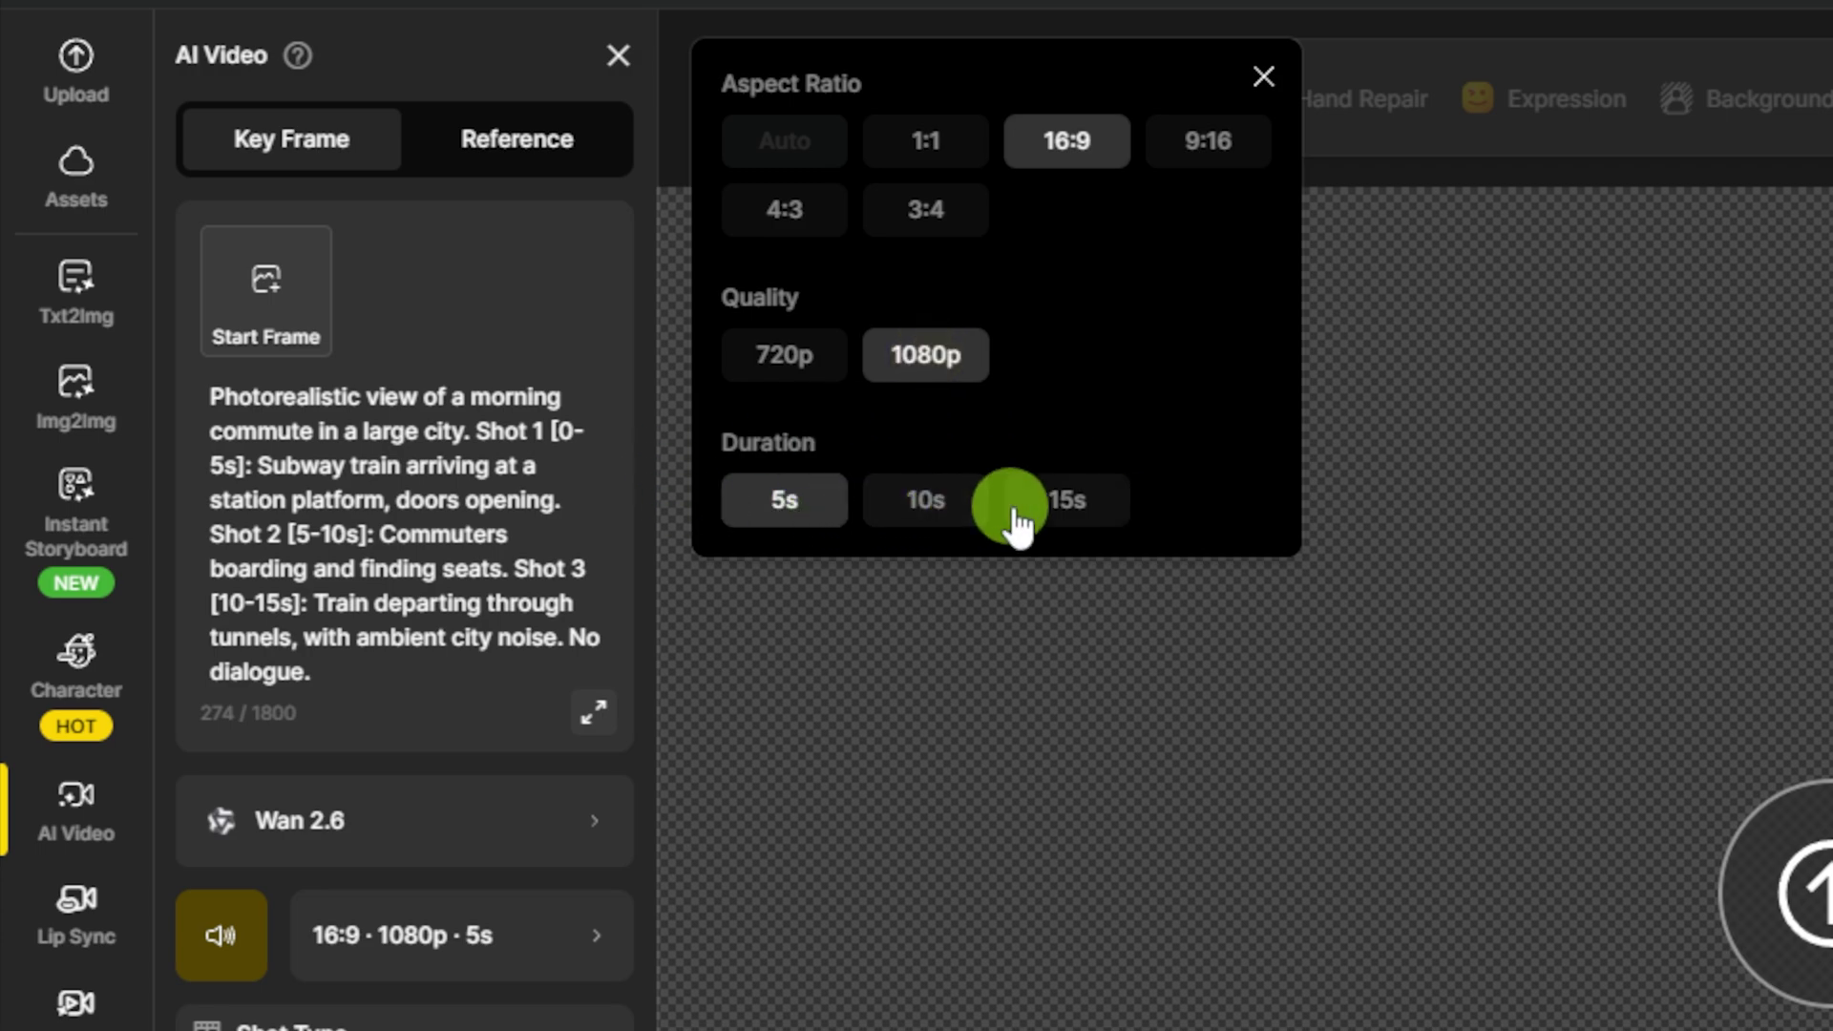
pyautogui.click(1119, 523)
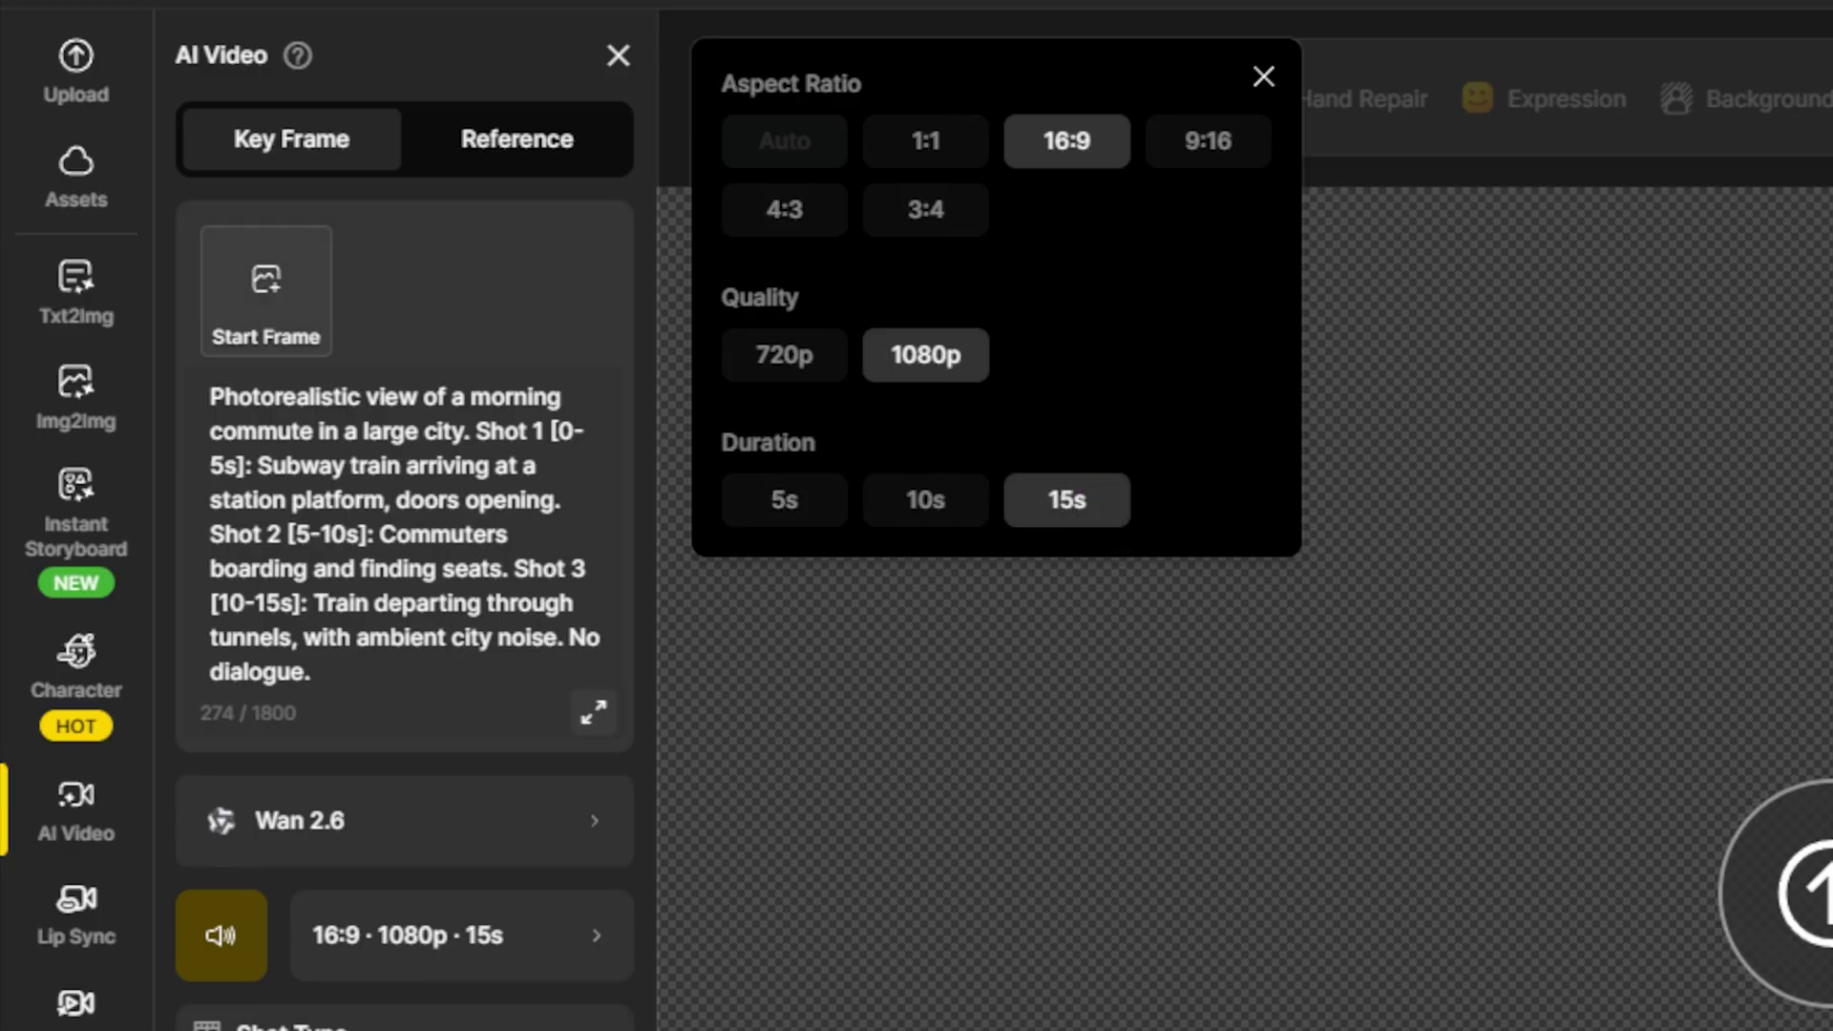
# Switch Shot Type to Multi and generate the subway video for 315 credits.
pyautogui.click(300, 725)
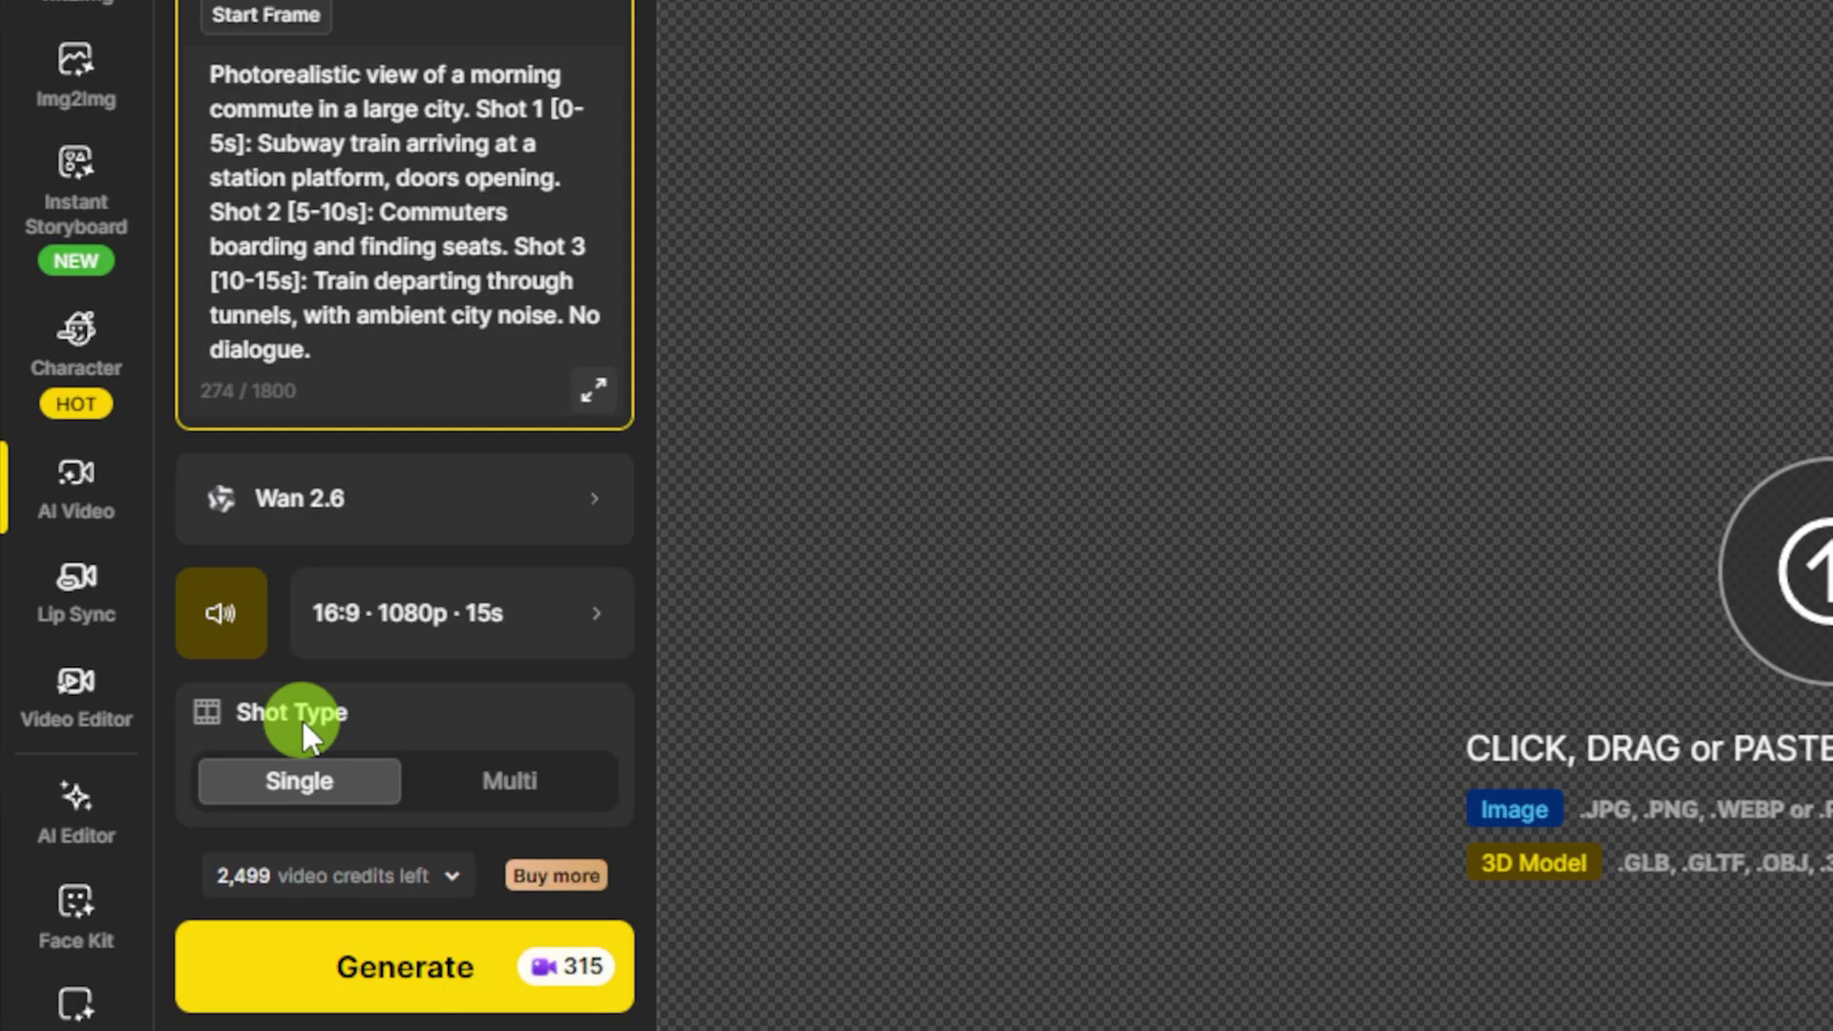
pyautogui.click(516, 792)
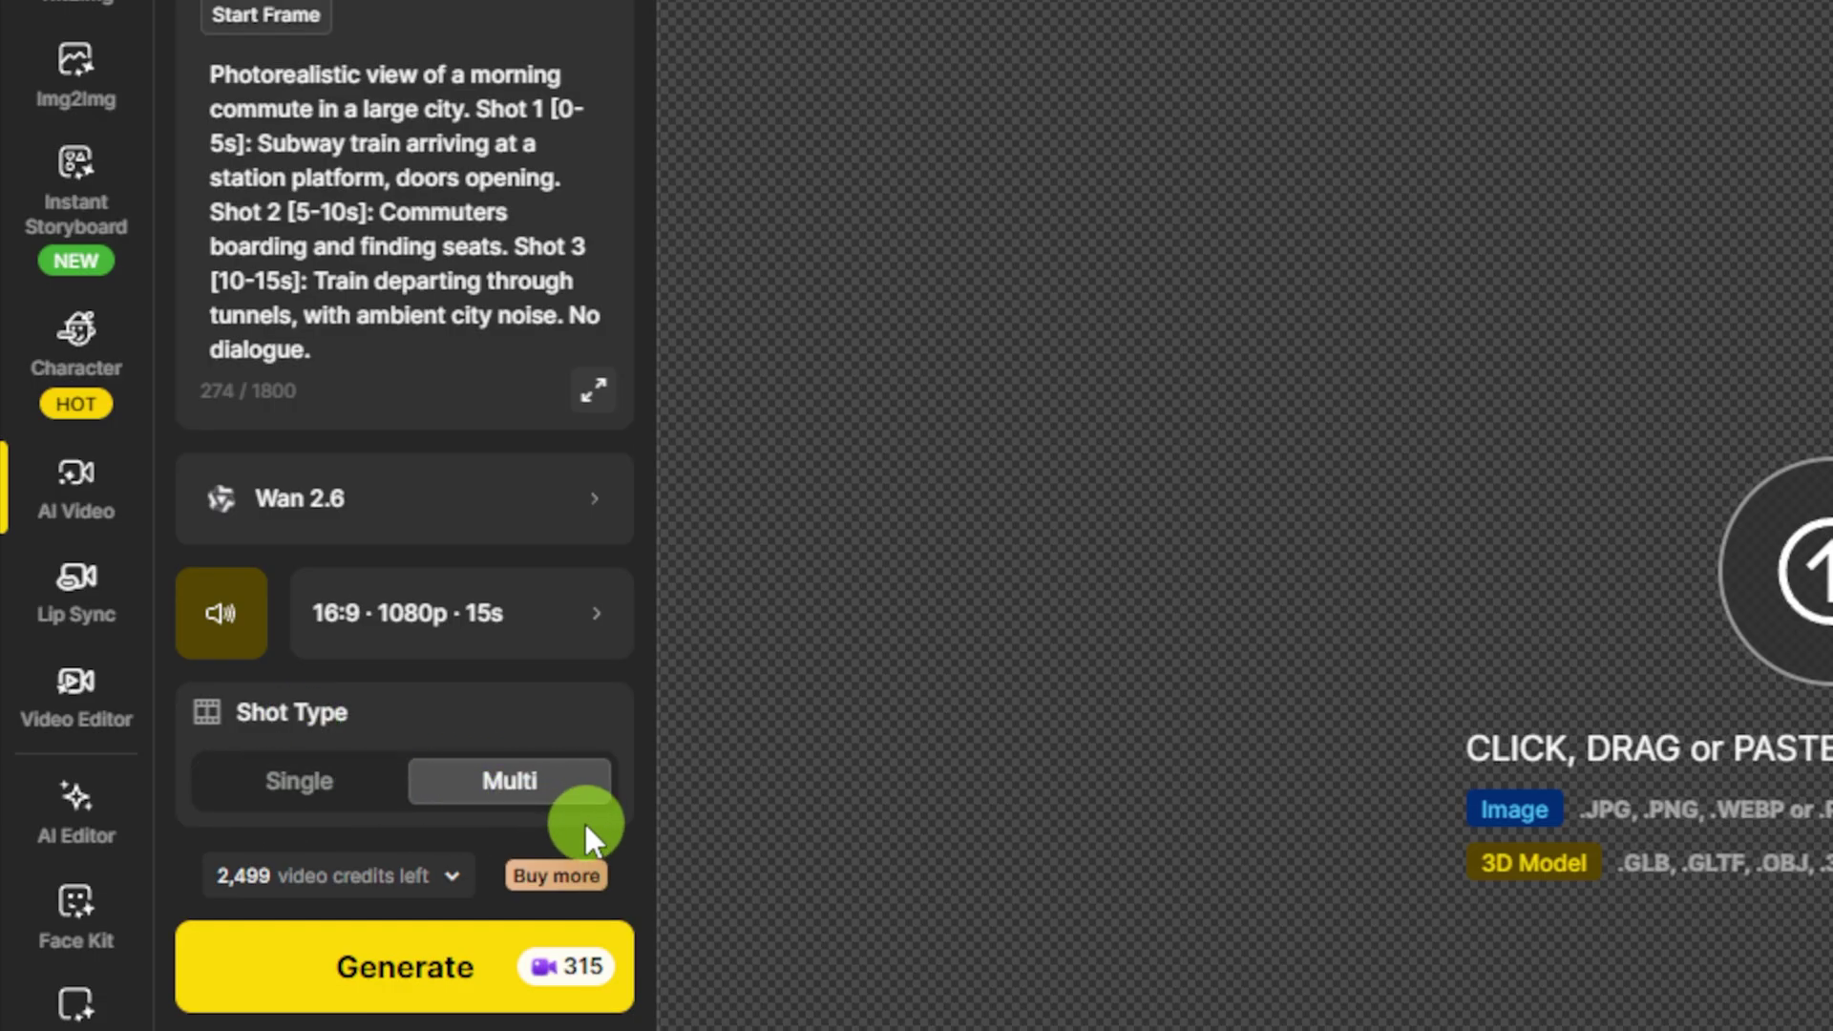
pyautogui.click(414, 983)
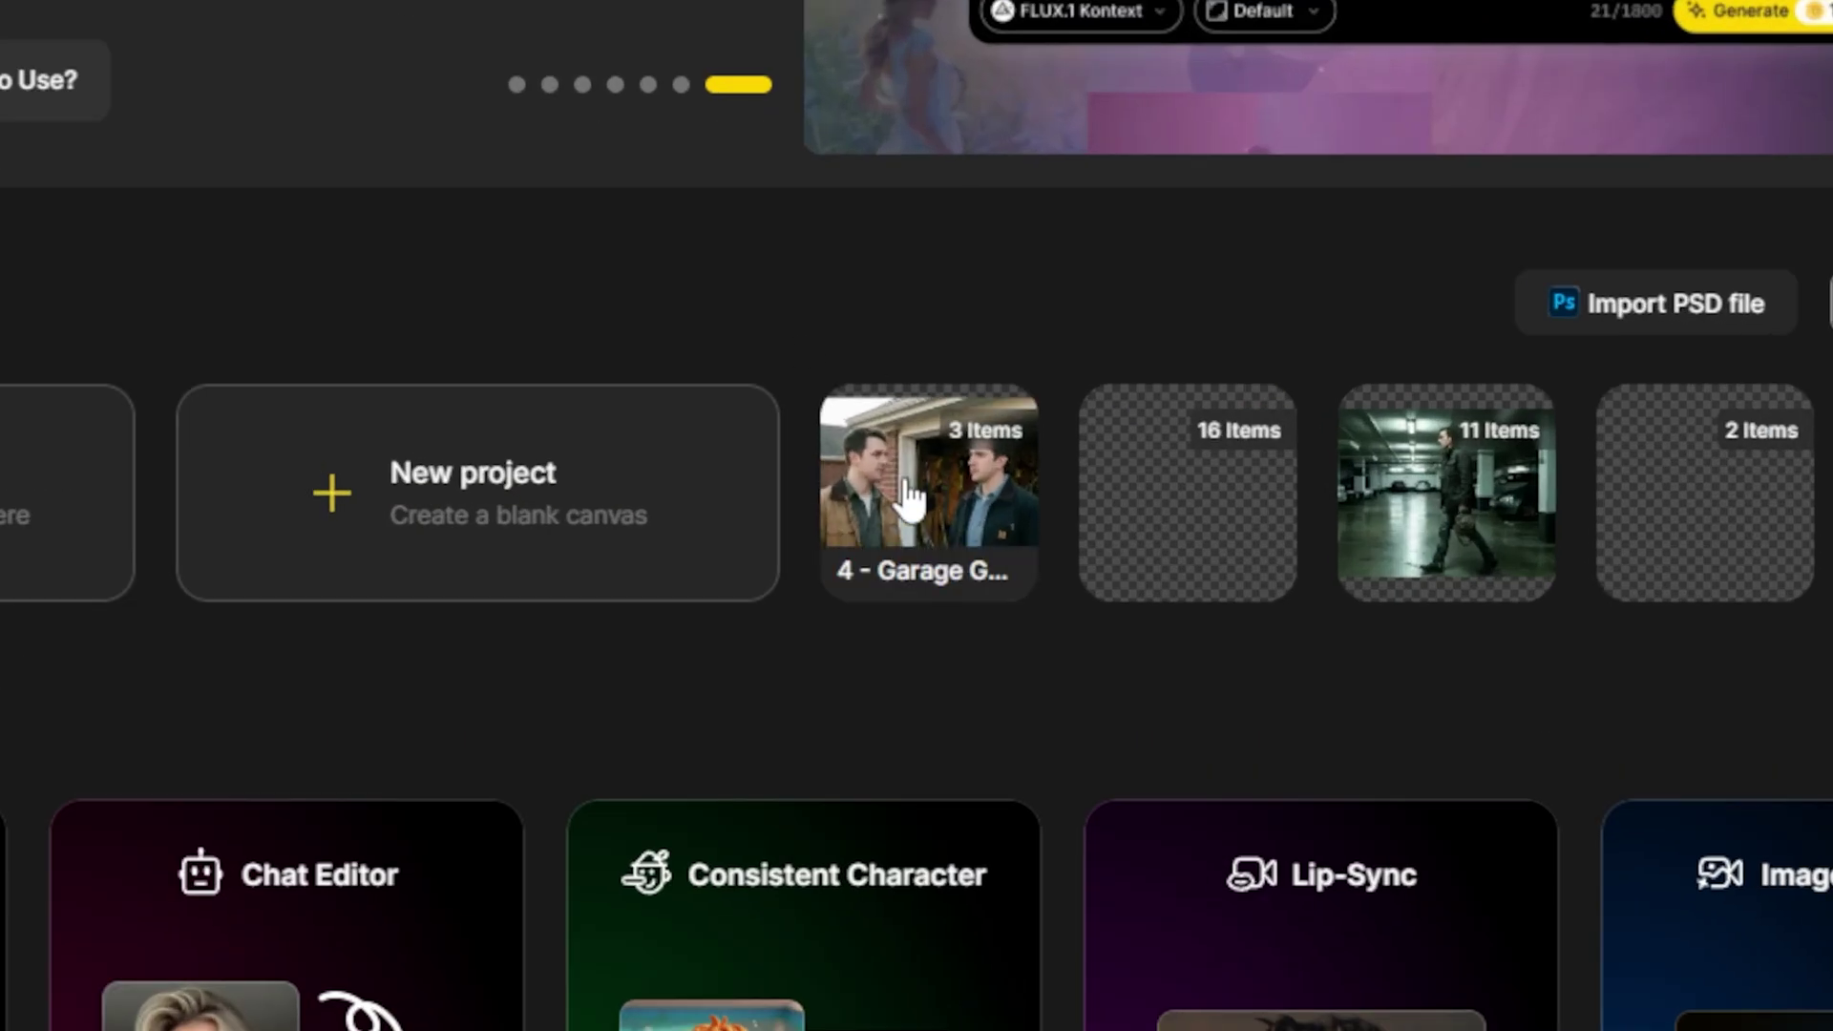
# Open the garage project and send its two-men image to AI Video as the key frame.
pyautogui.click(1079, 506)
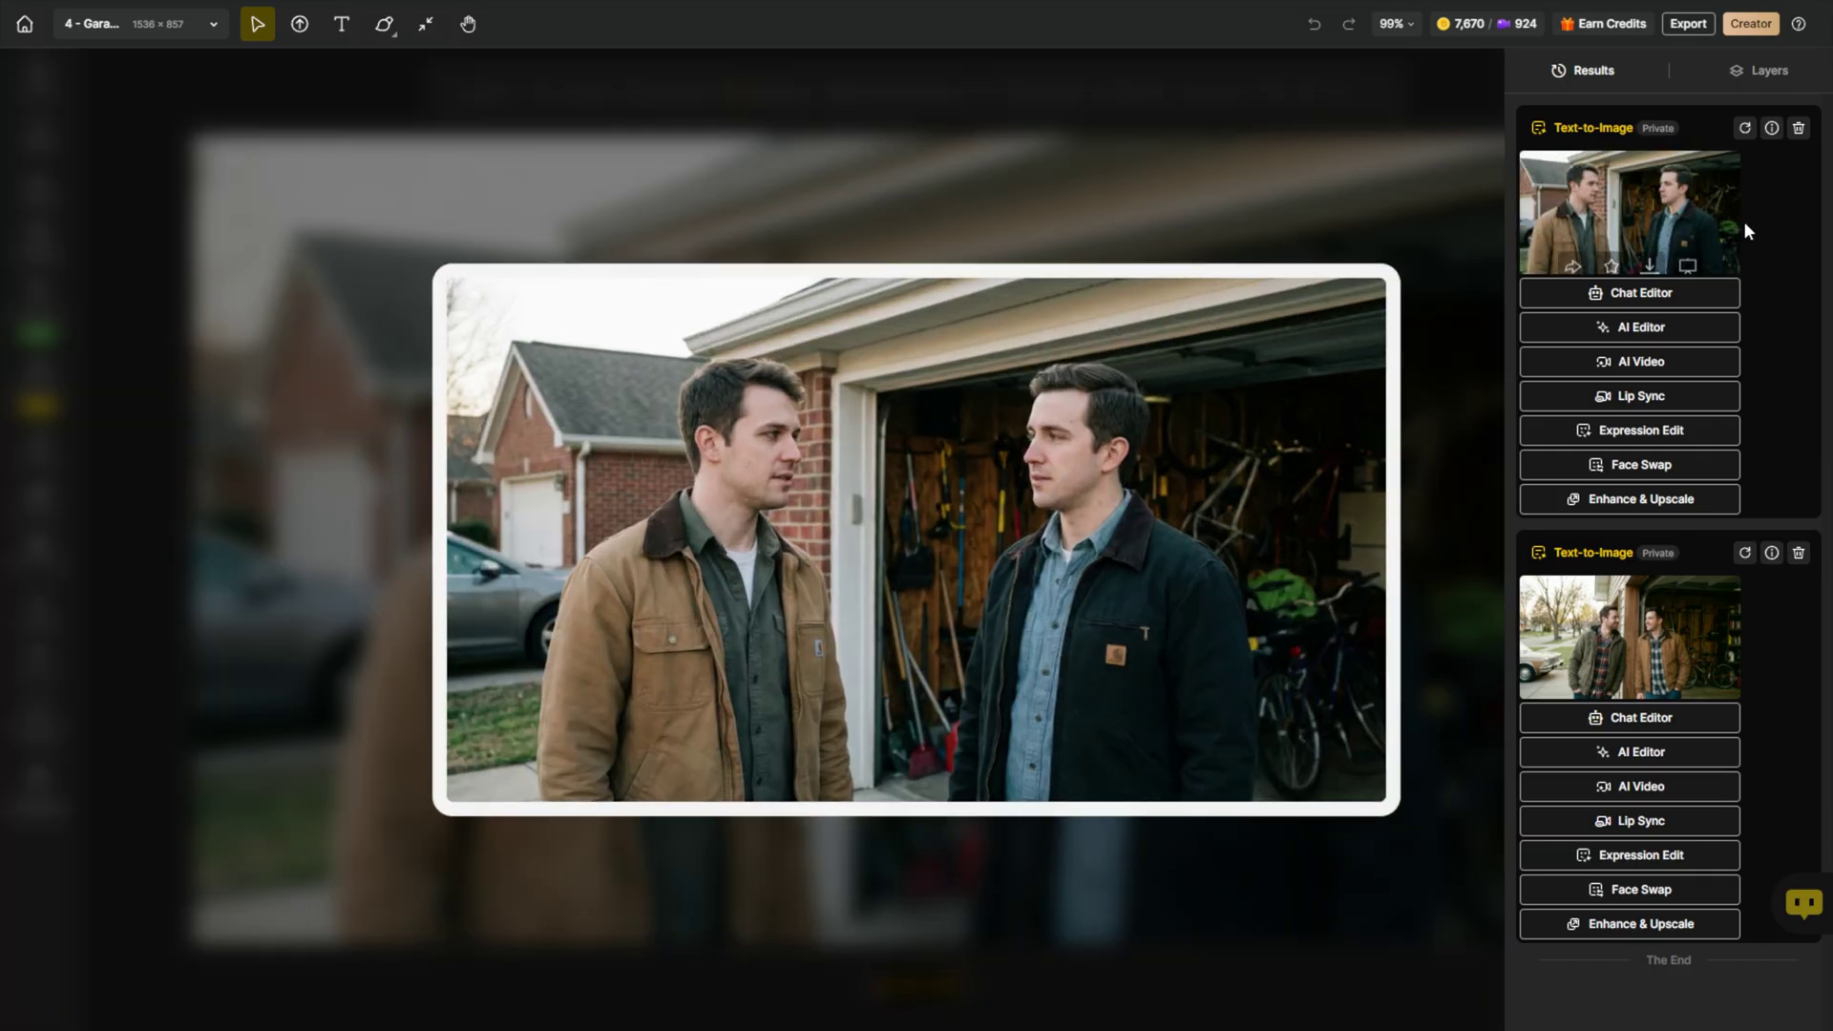
pyautogui.moveTo(1625, 232)
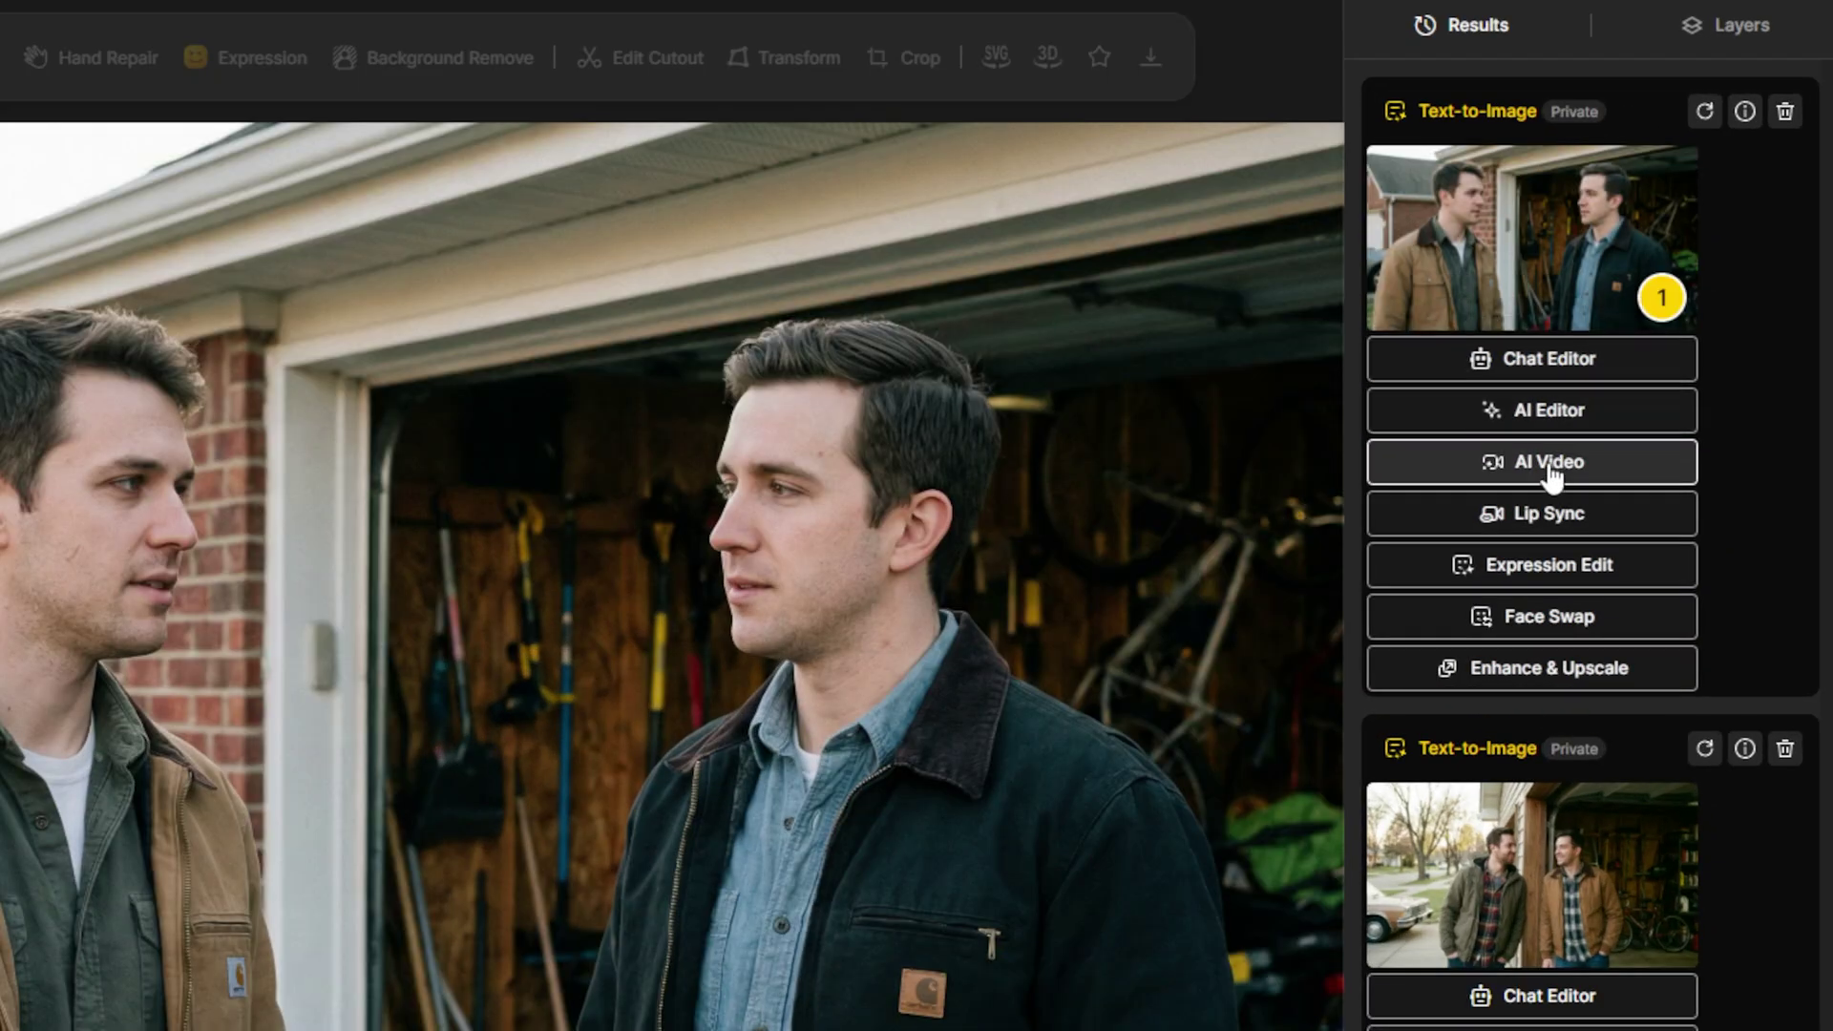
pyautogui.click(1549, 465)
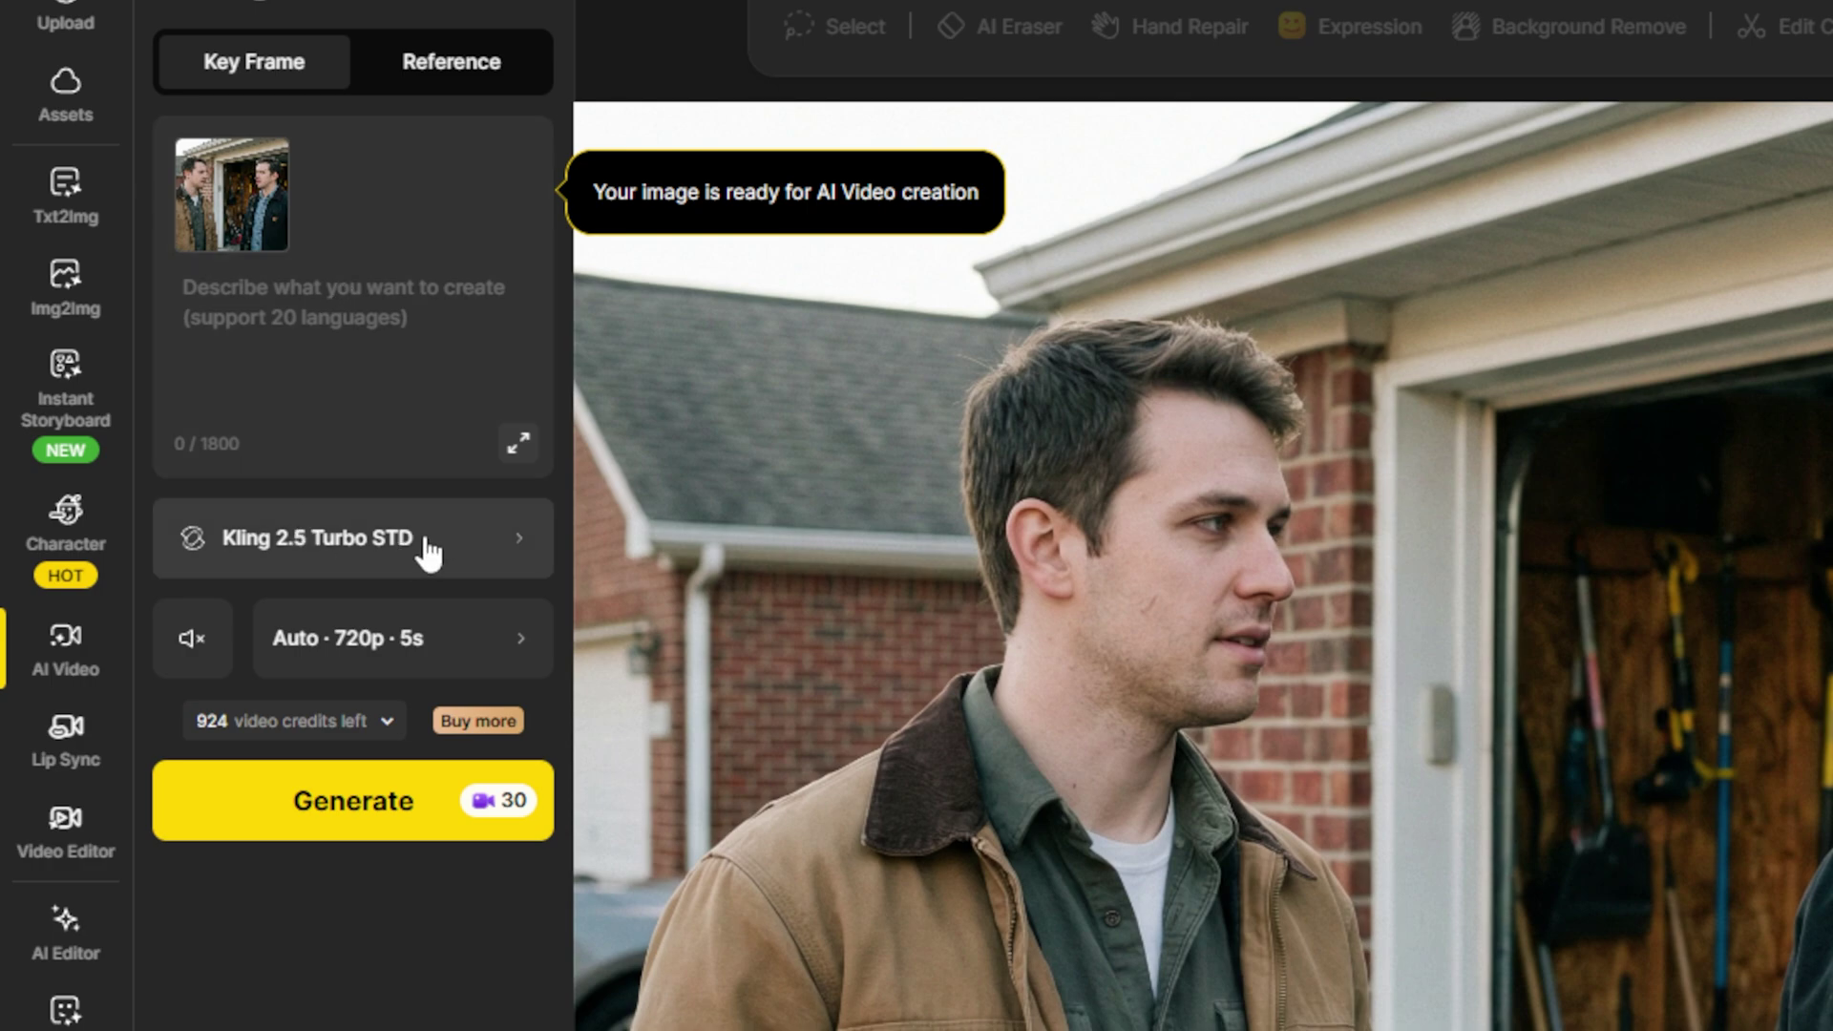
pyautogui.click(427, 552)
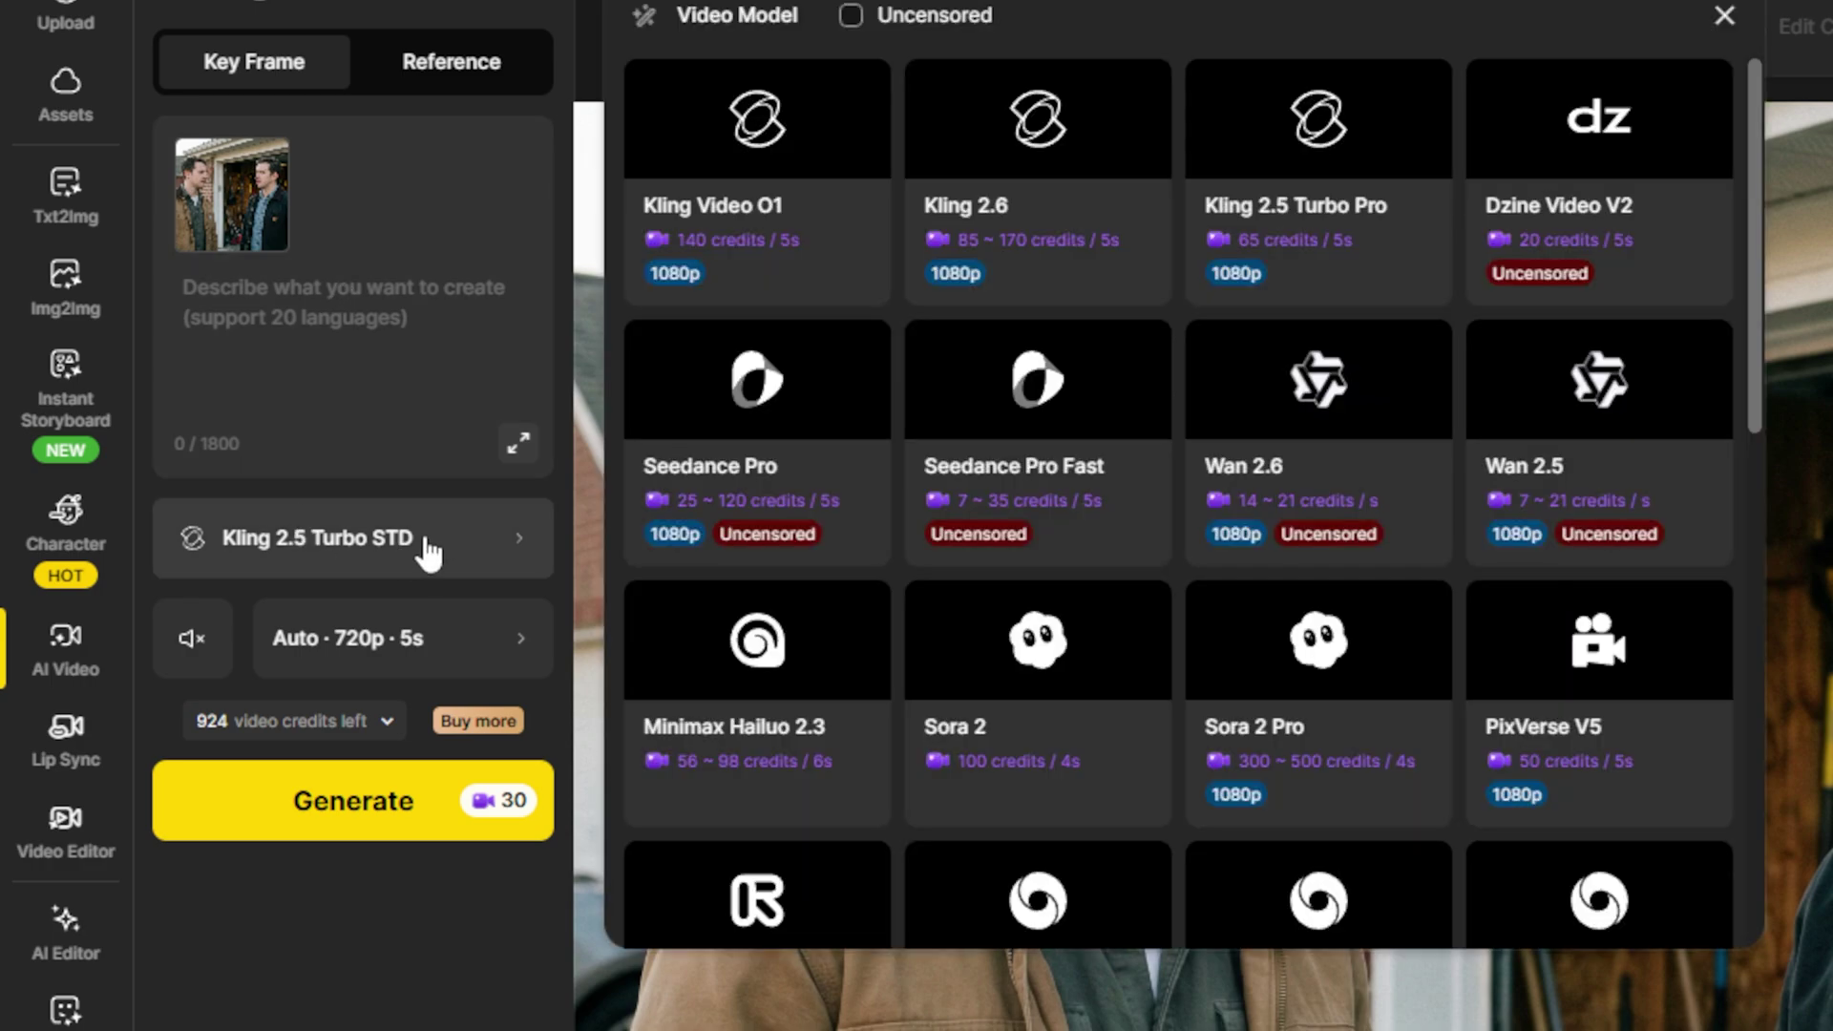
pyautogui.click(1351, 429)
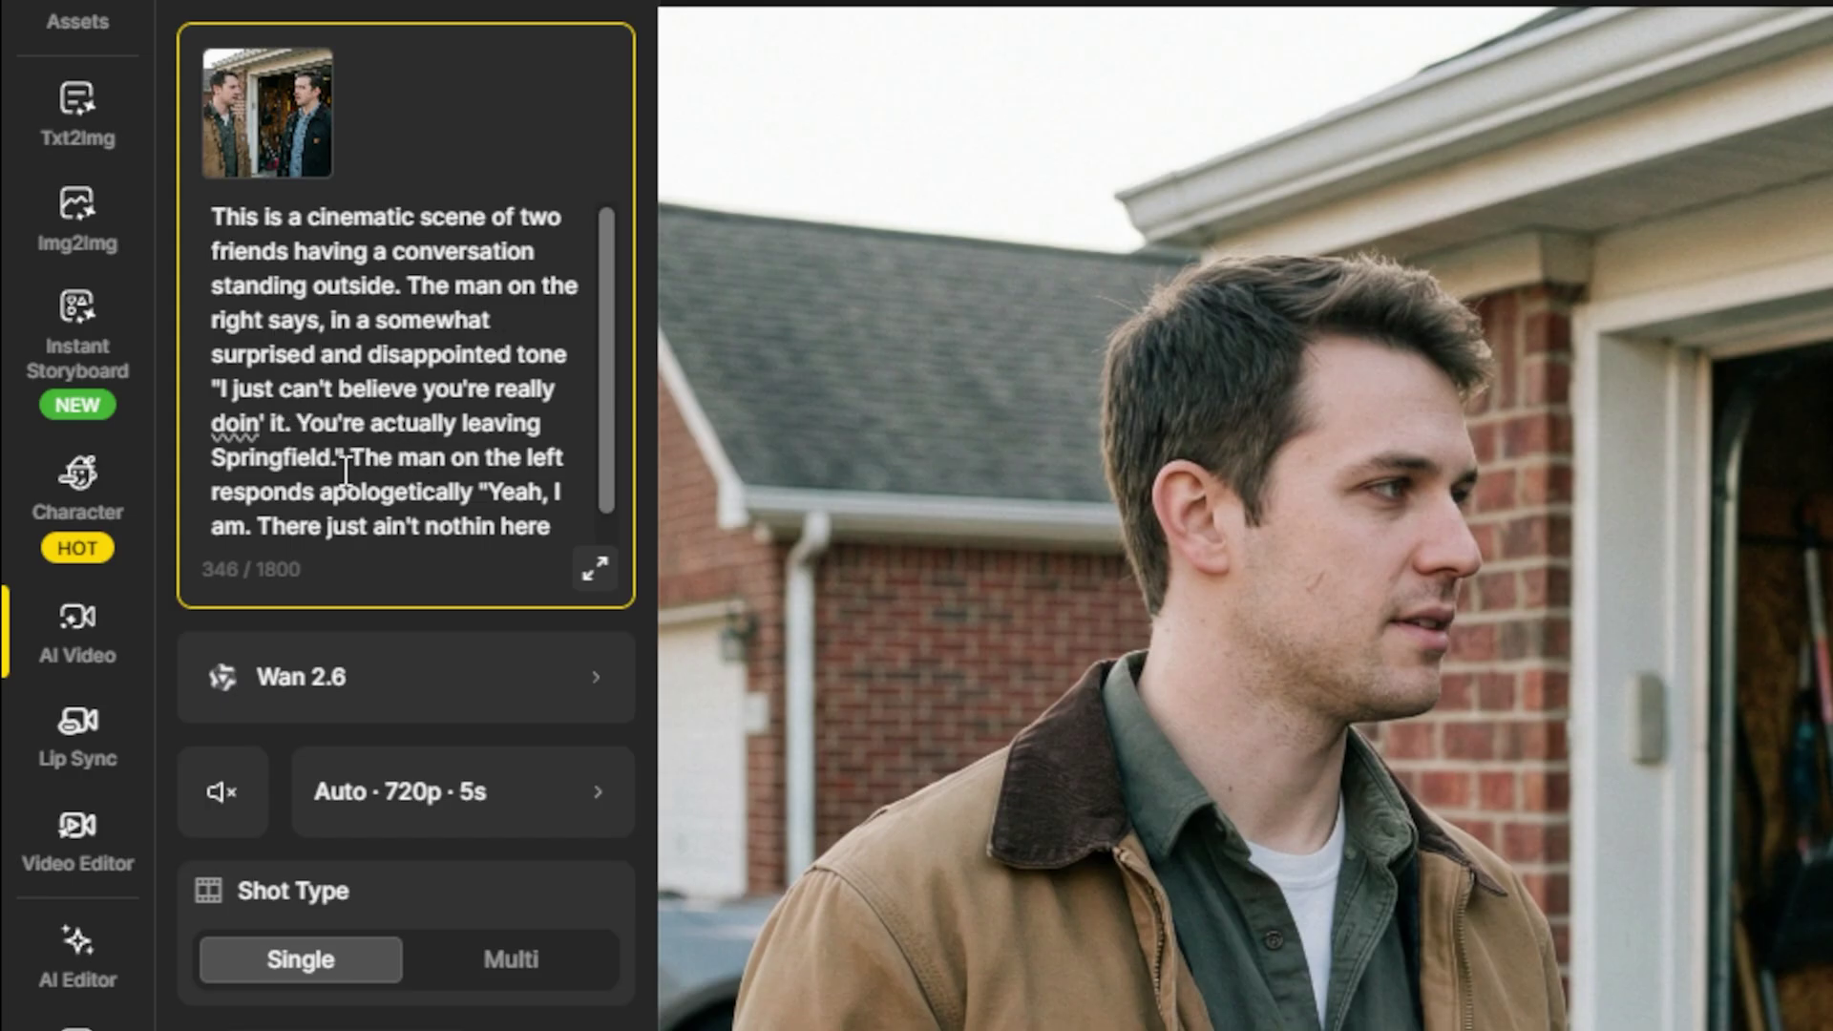
pyautogui.scroll(-1, 351, 468)
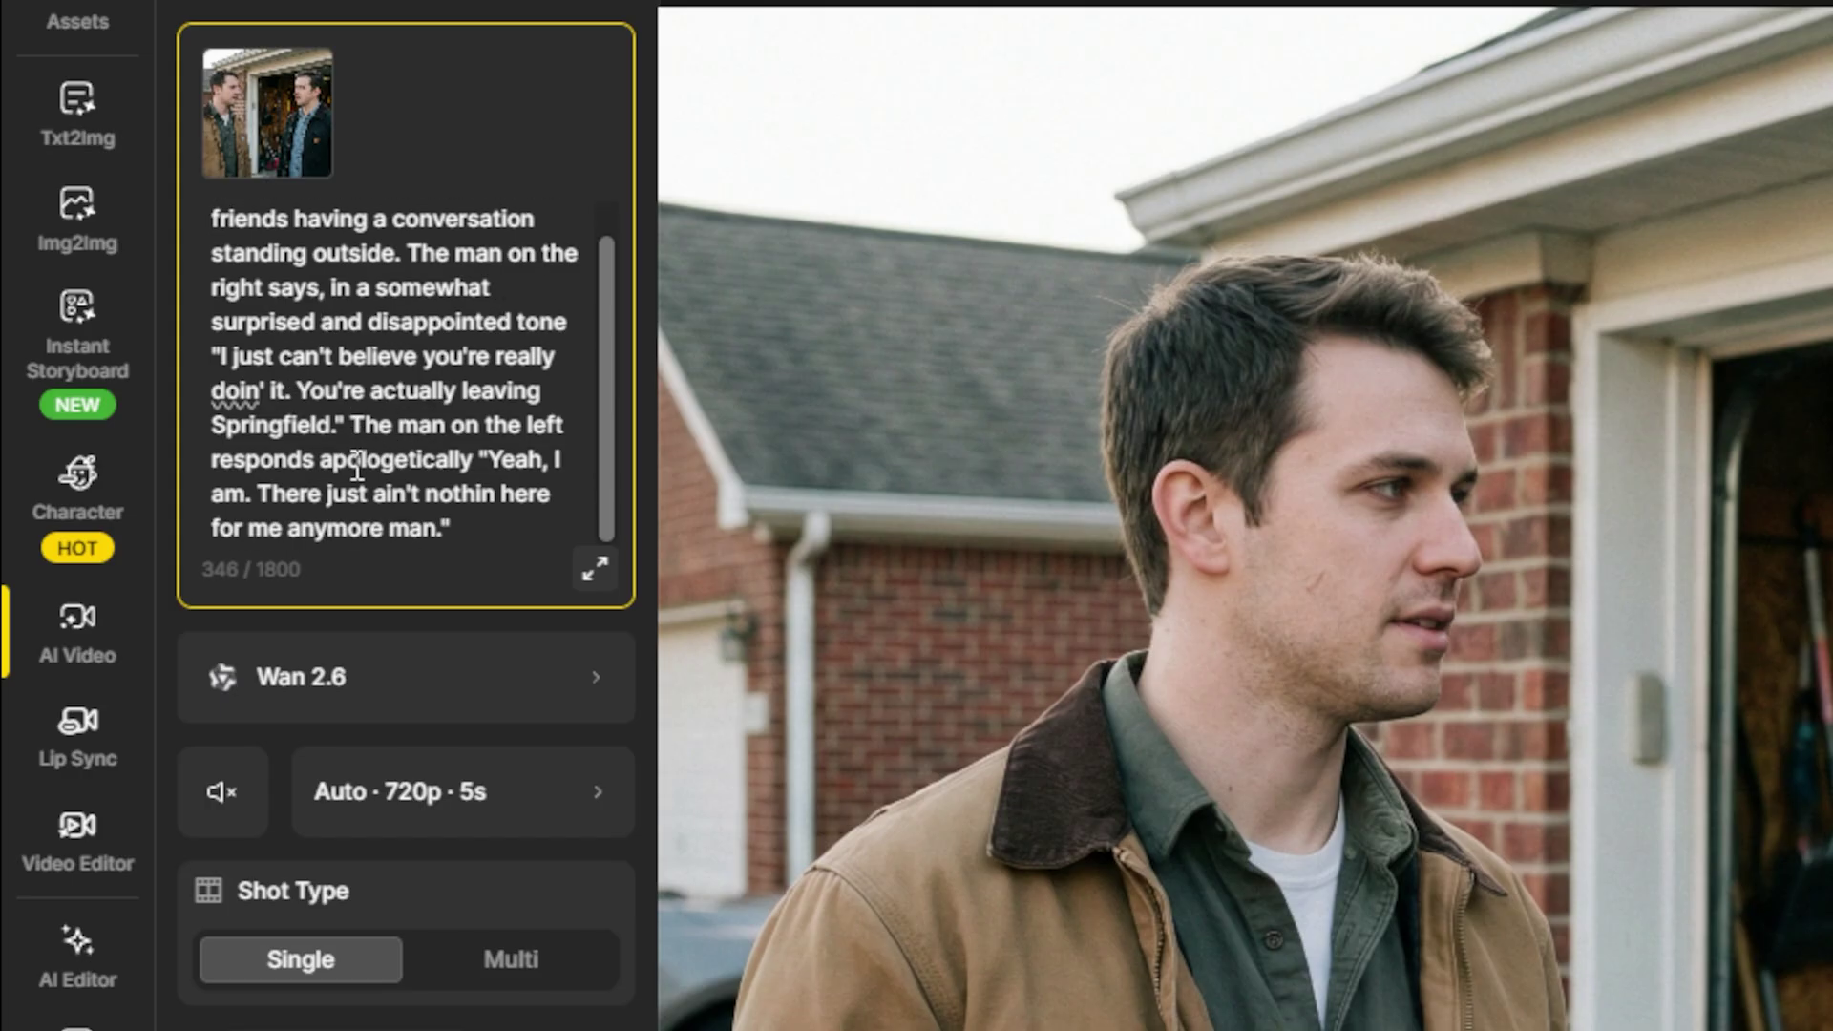
pyautogui.scroll(1, 360, 441)
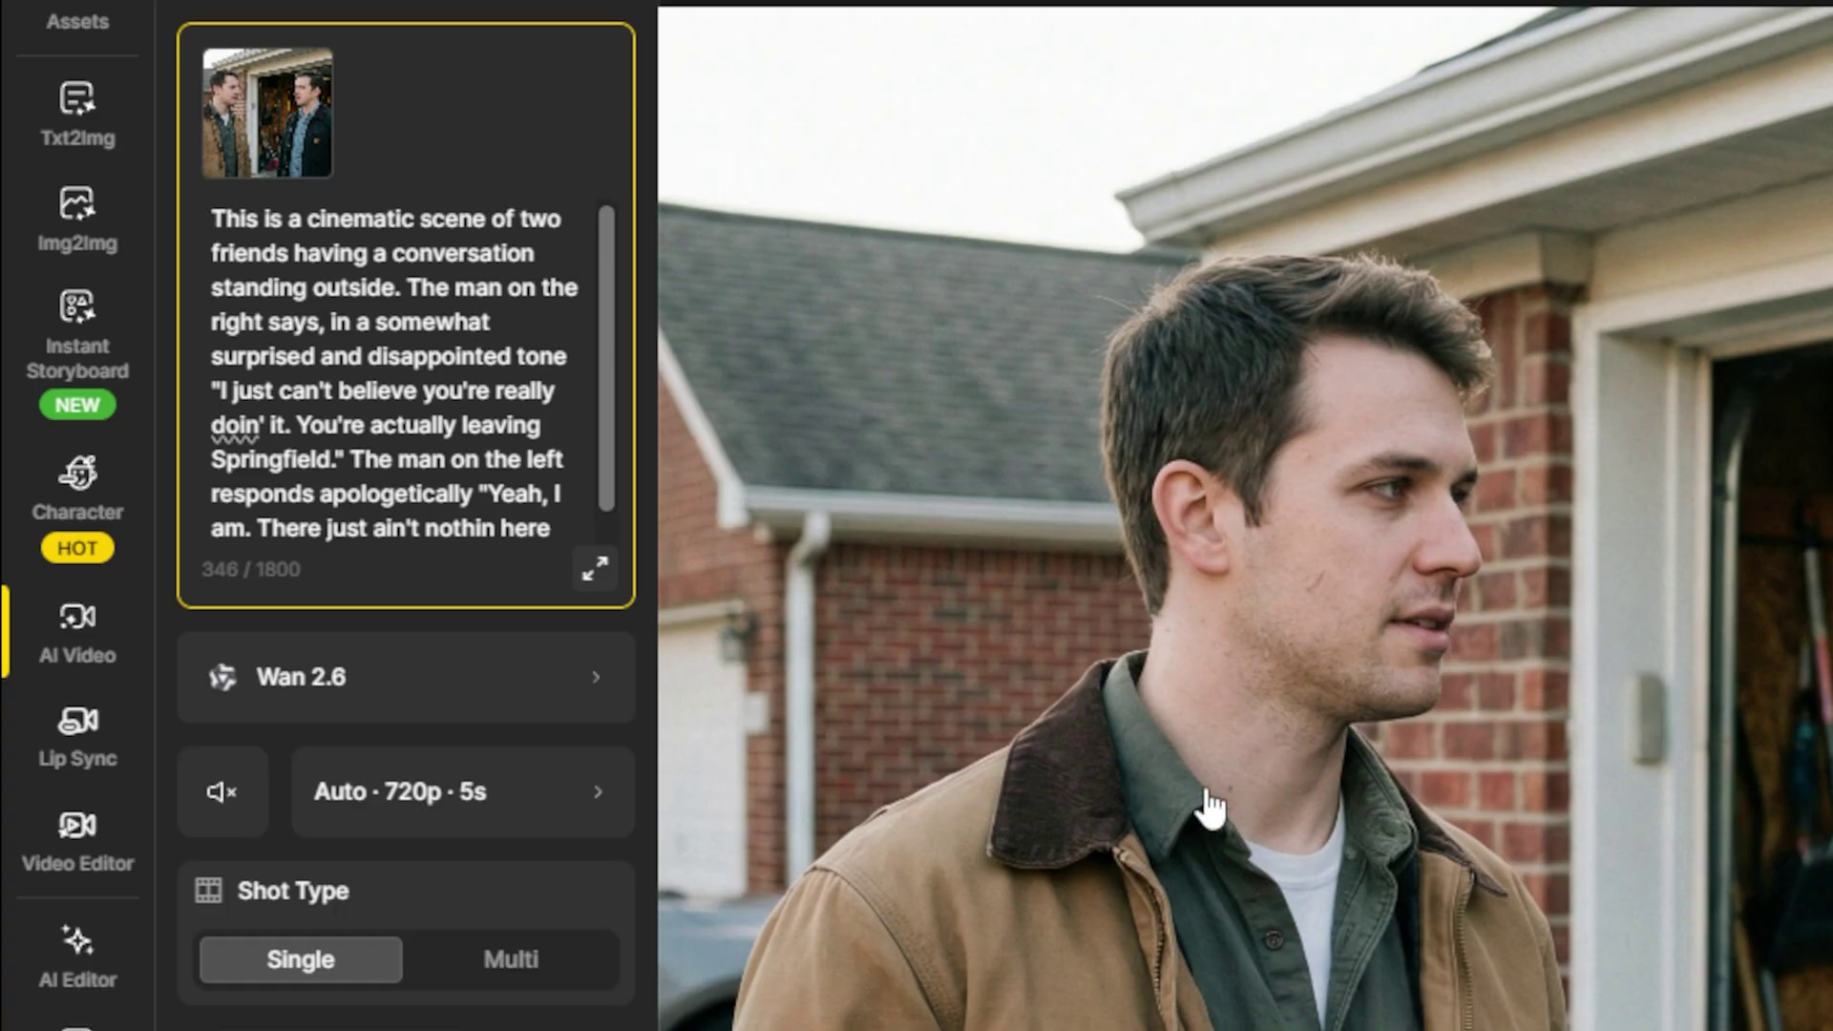
# Enable sound and set the garage video to 1080p and 10 seconds.
pyautogui.click(232, 807)
pyautogui.click(492, 819)
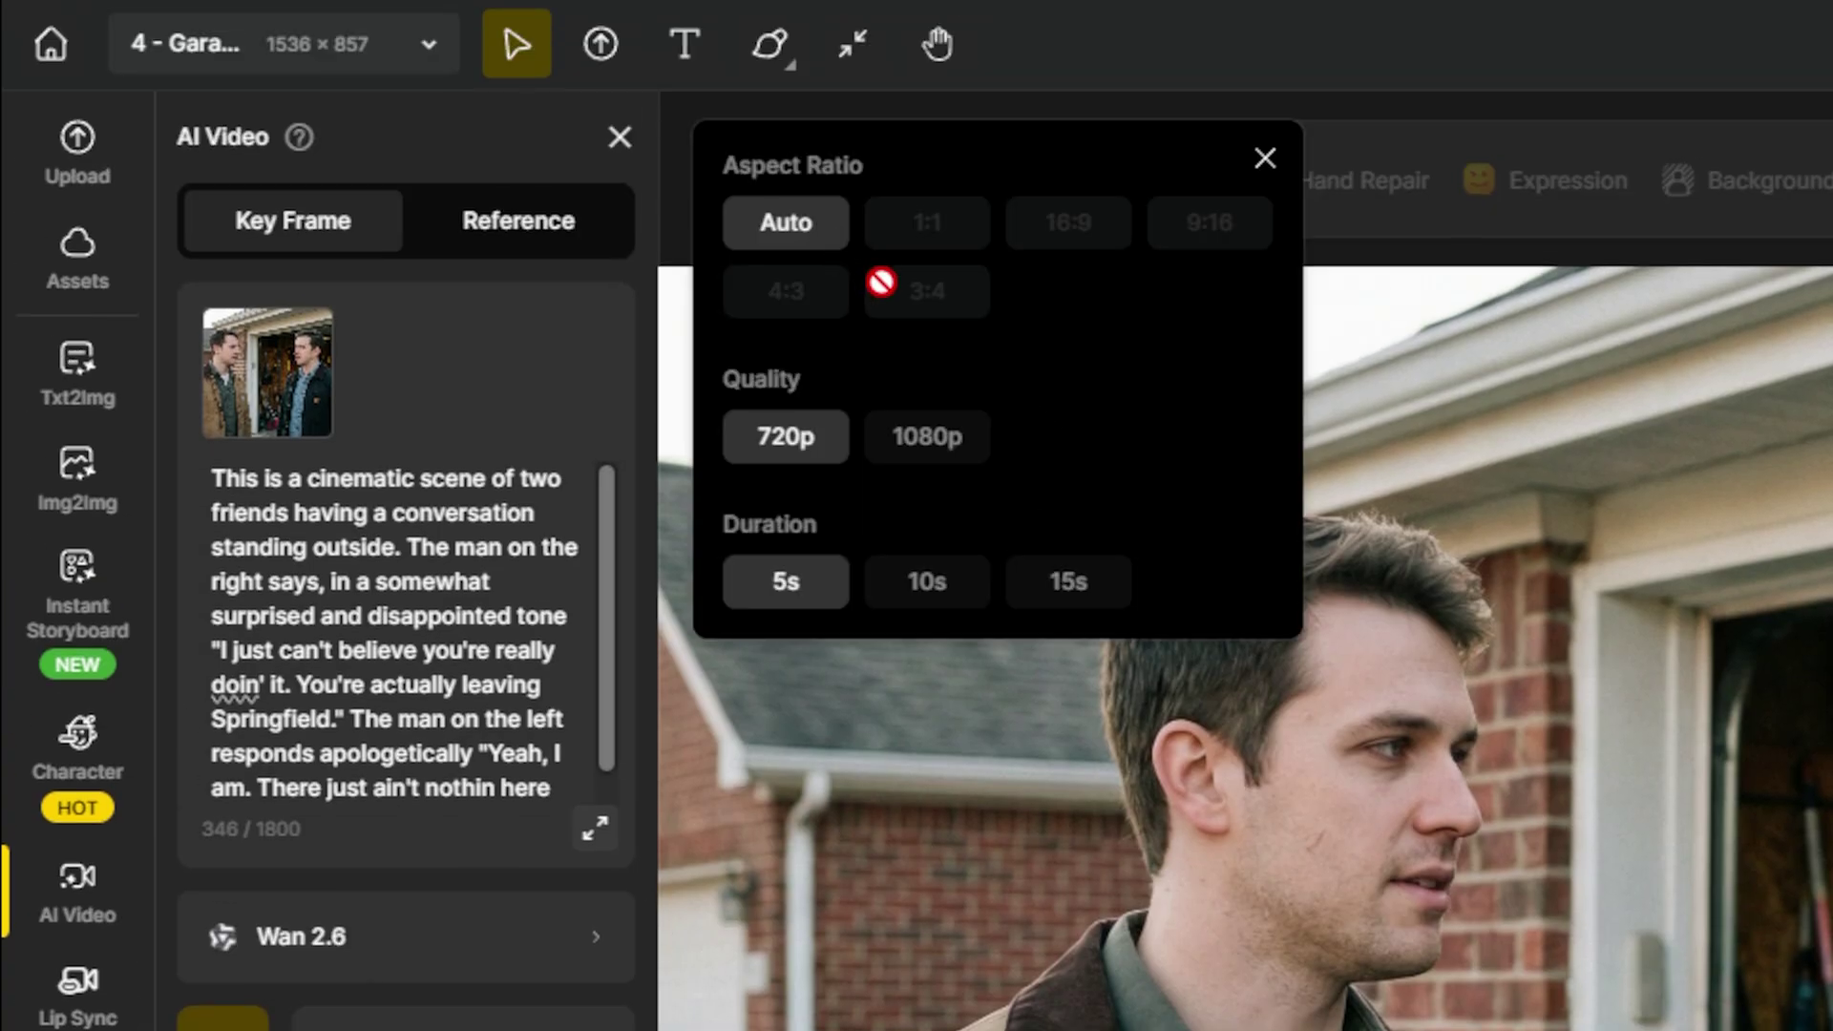
pyautogui.click(953, 466)
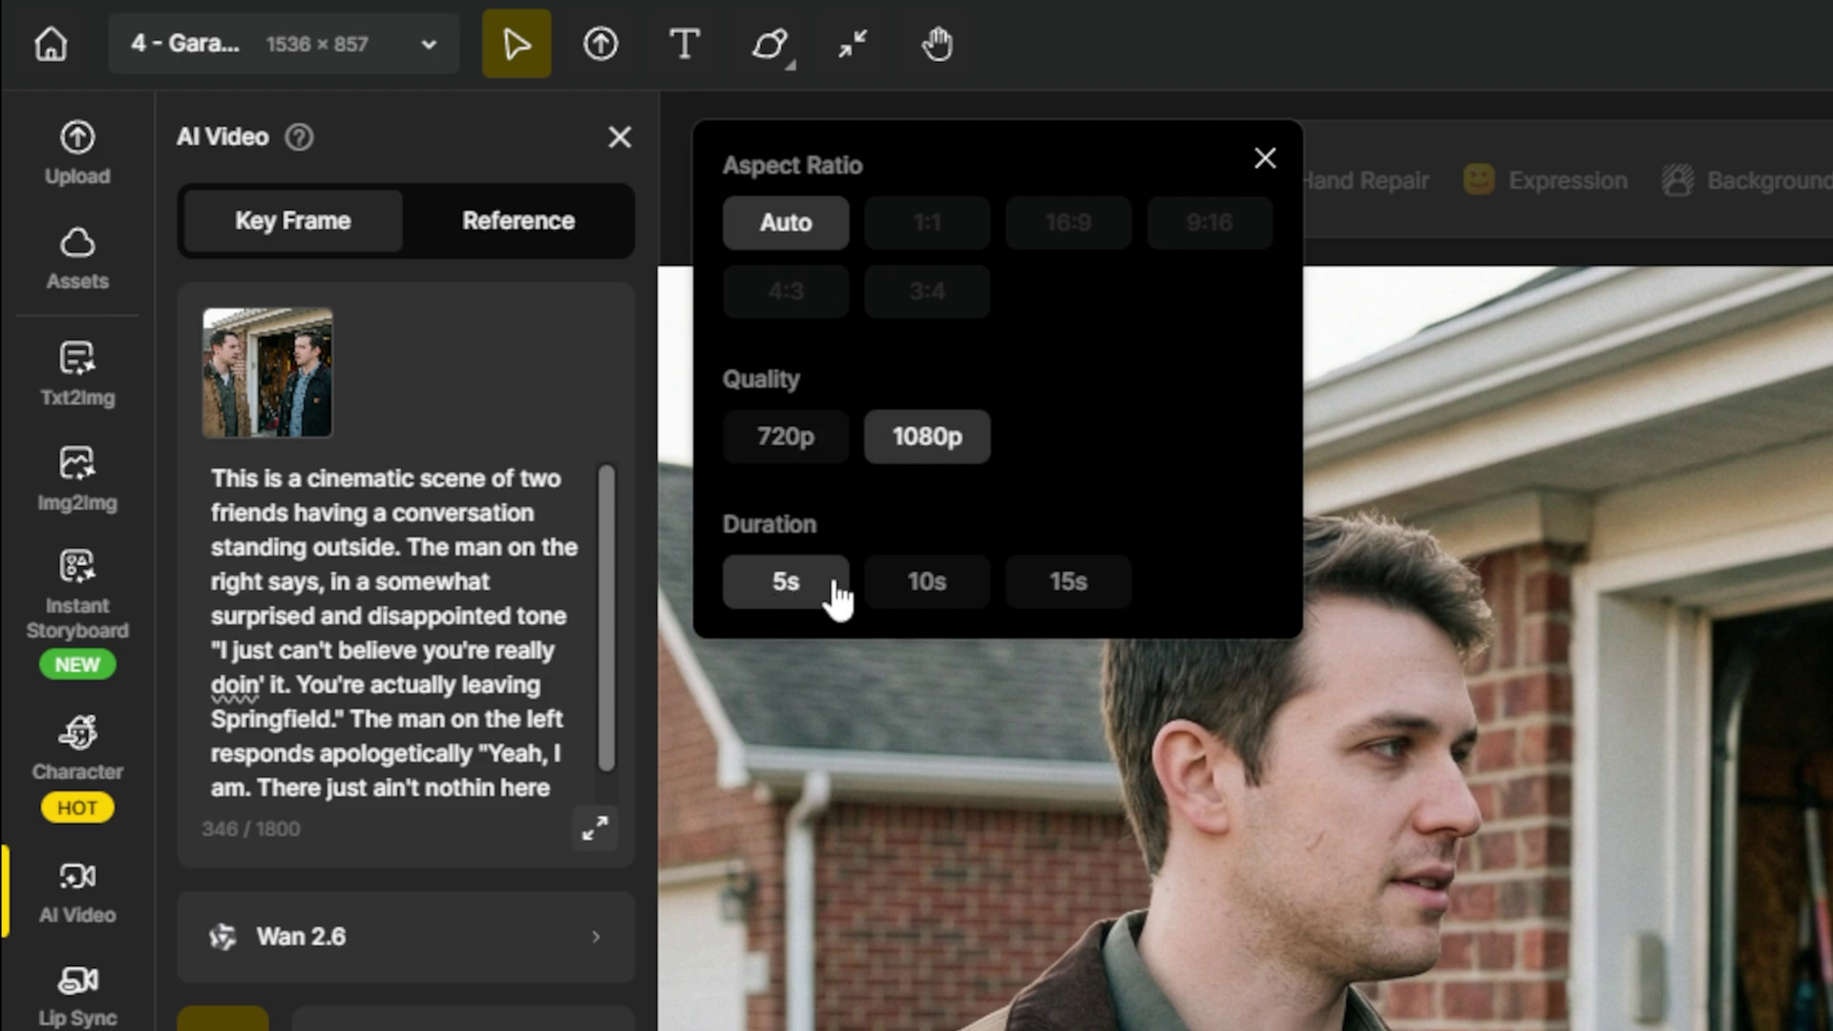
pyautogui.click(965, 610)
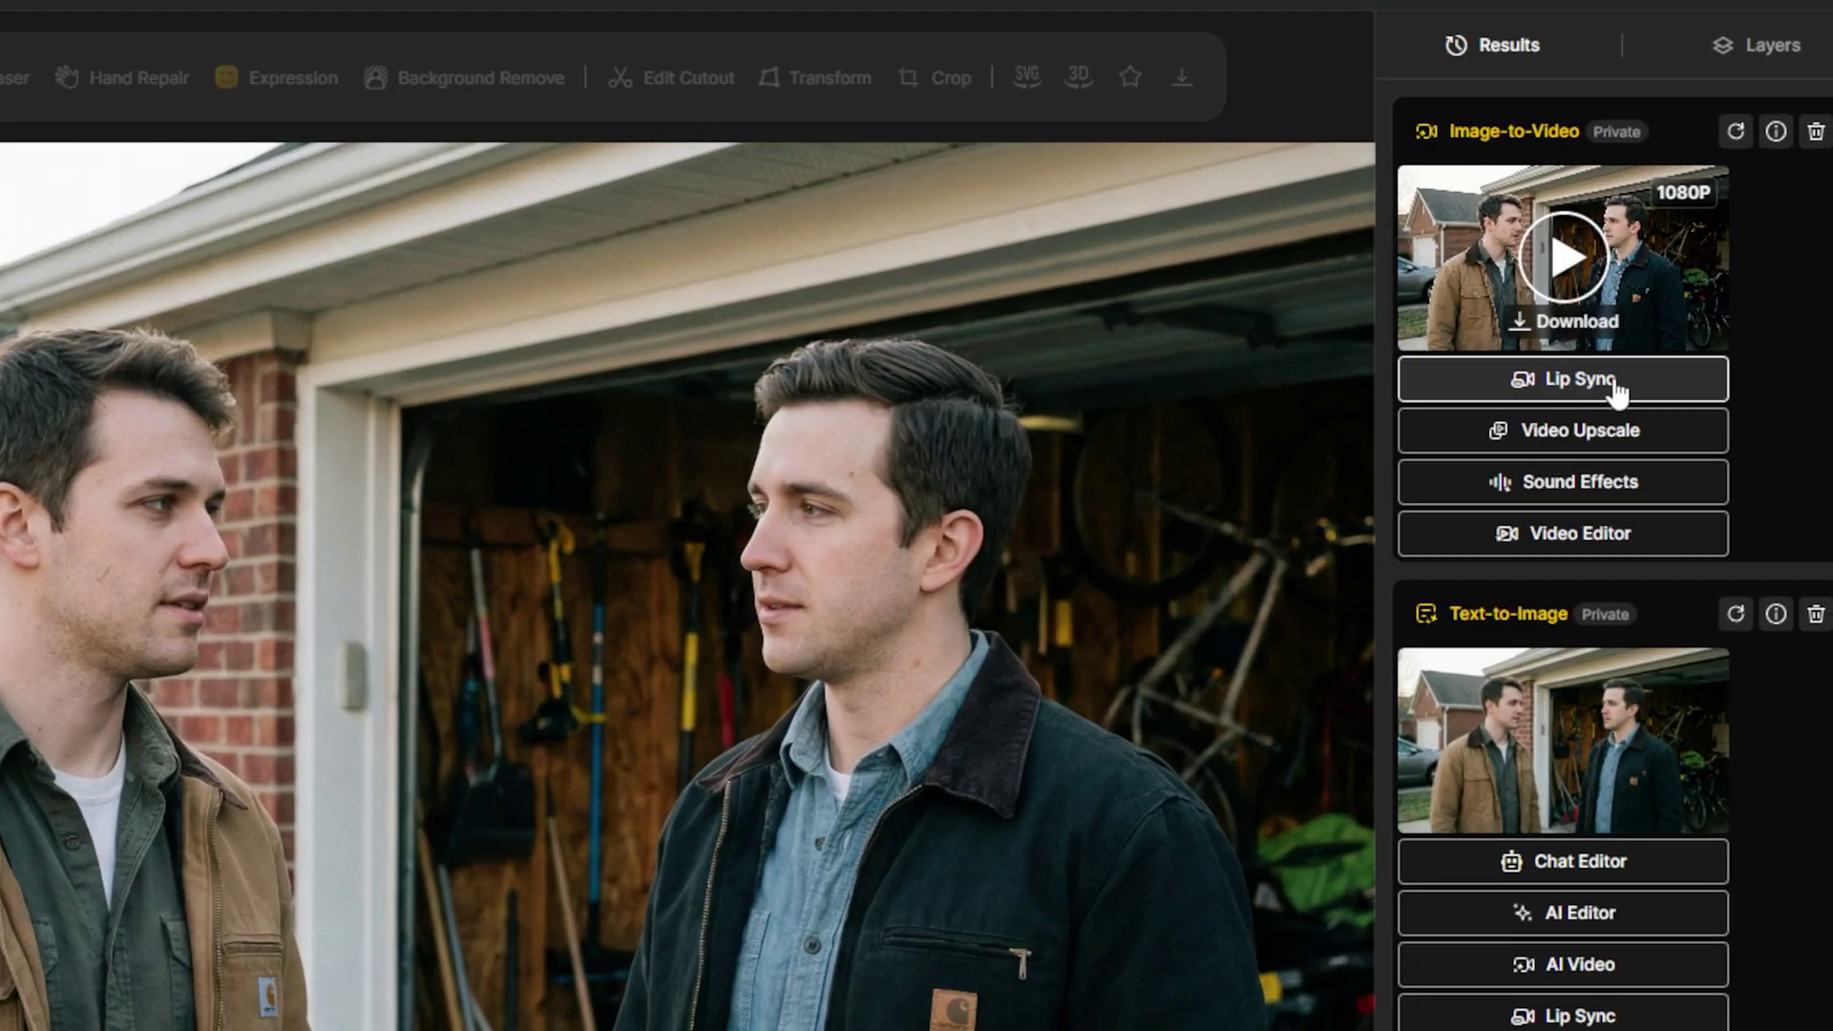
# Start Lip Sync on the garage clip and select both men's faces as Speakers A and B.
pyautogui.click(1615, 389)
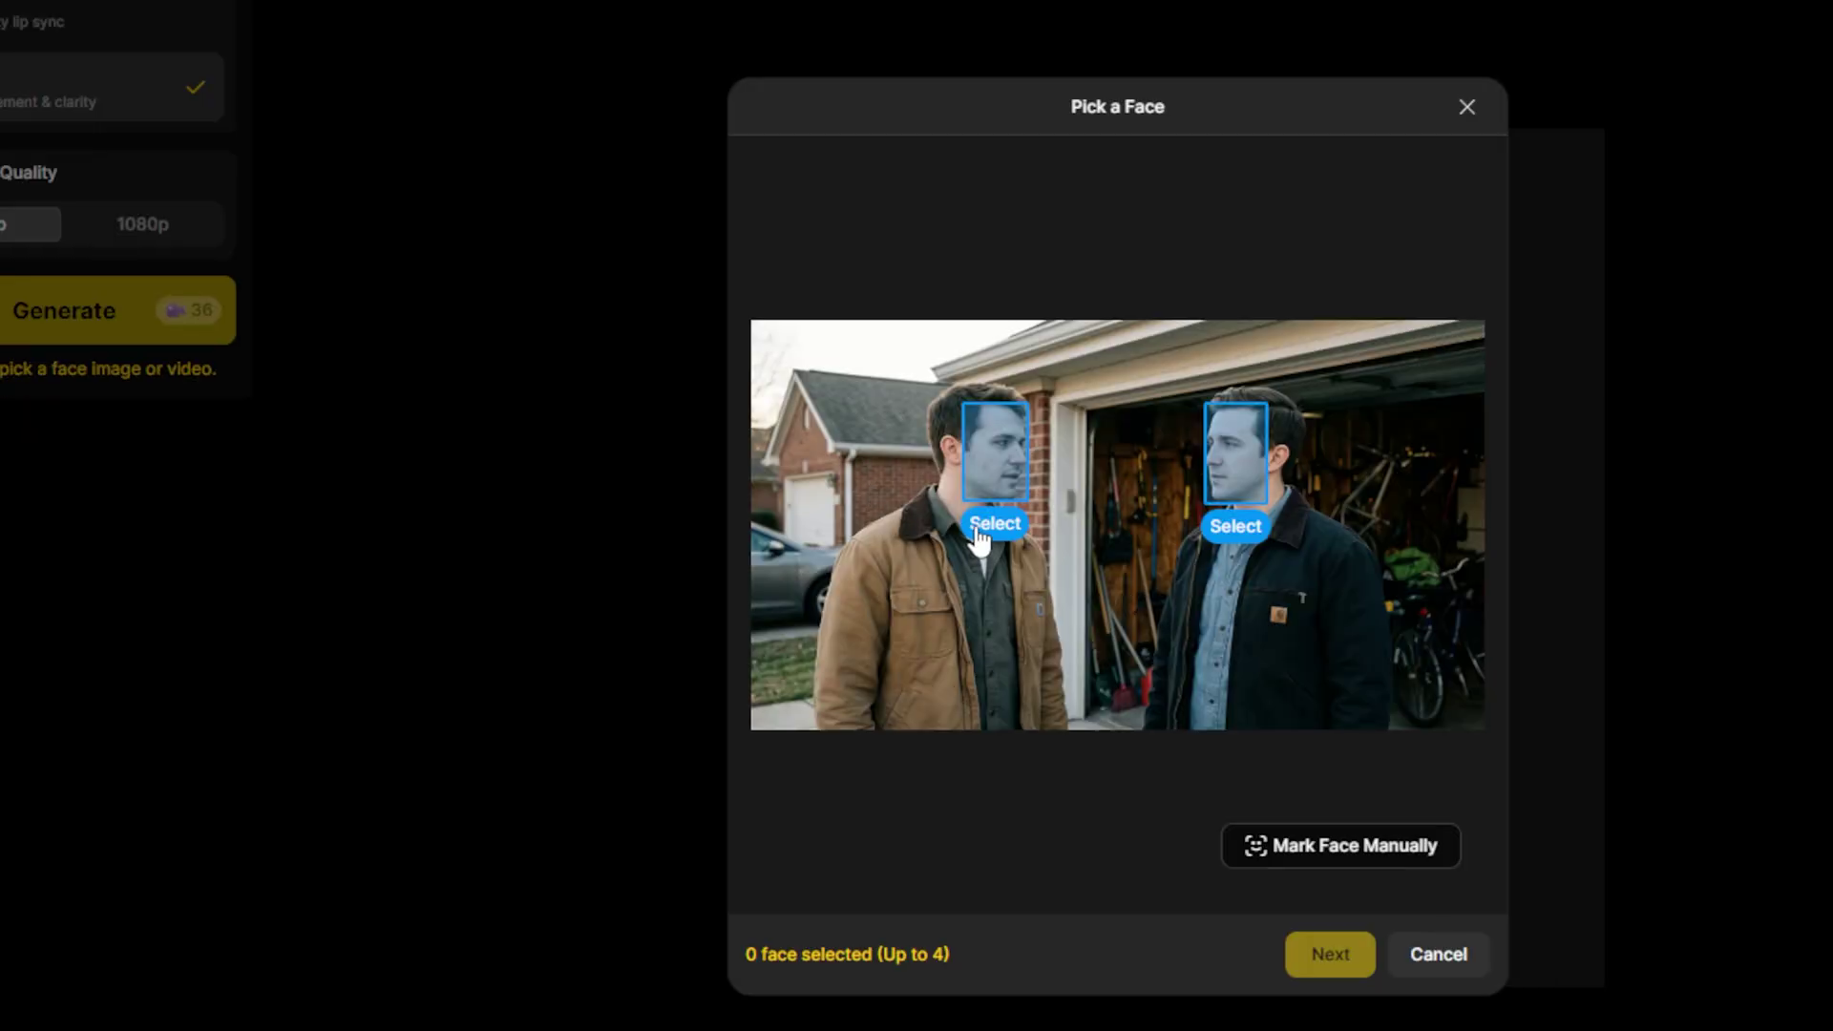
pyautogui.click(998, 525)
pyautogui.click(1254, 530)
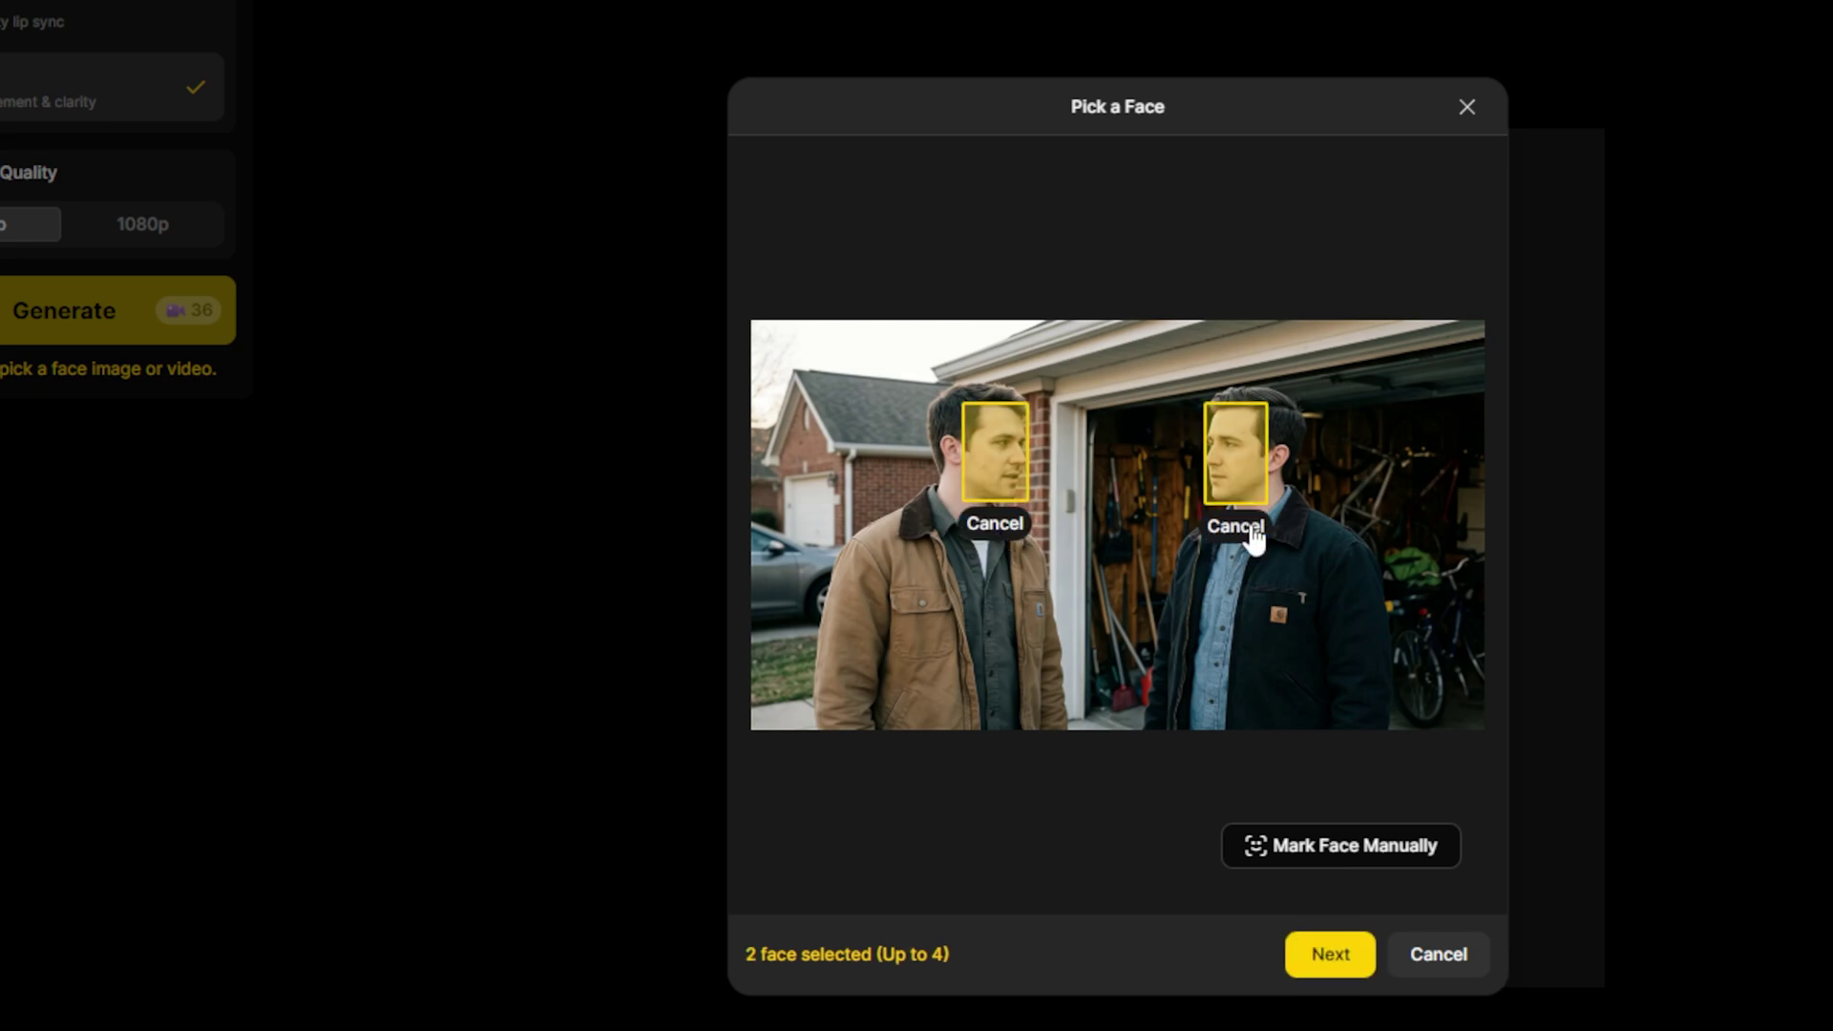
pyautogui.click(1327, 954)
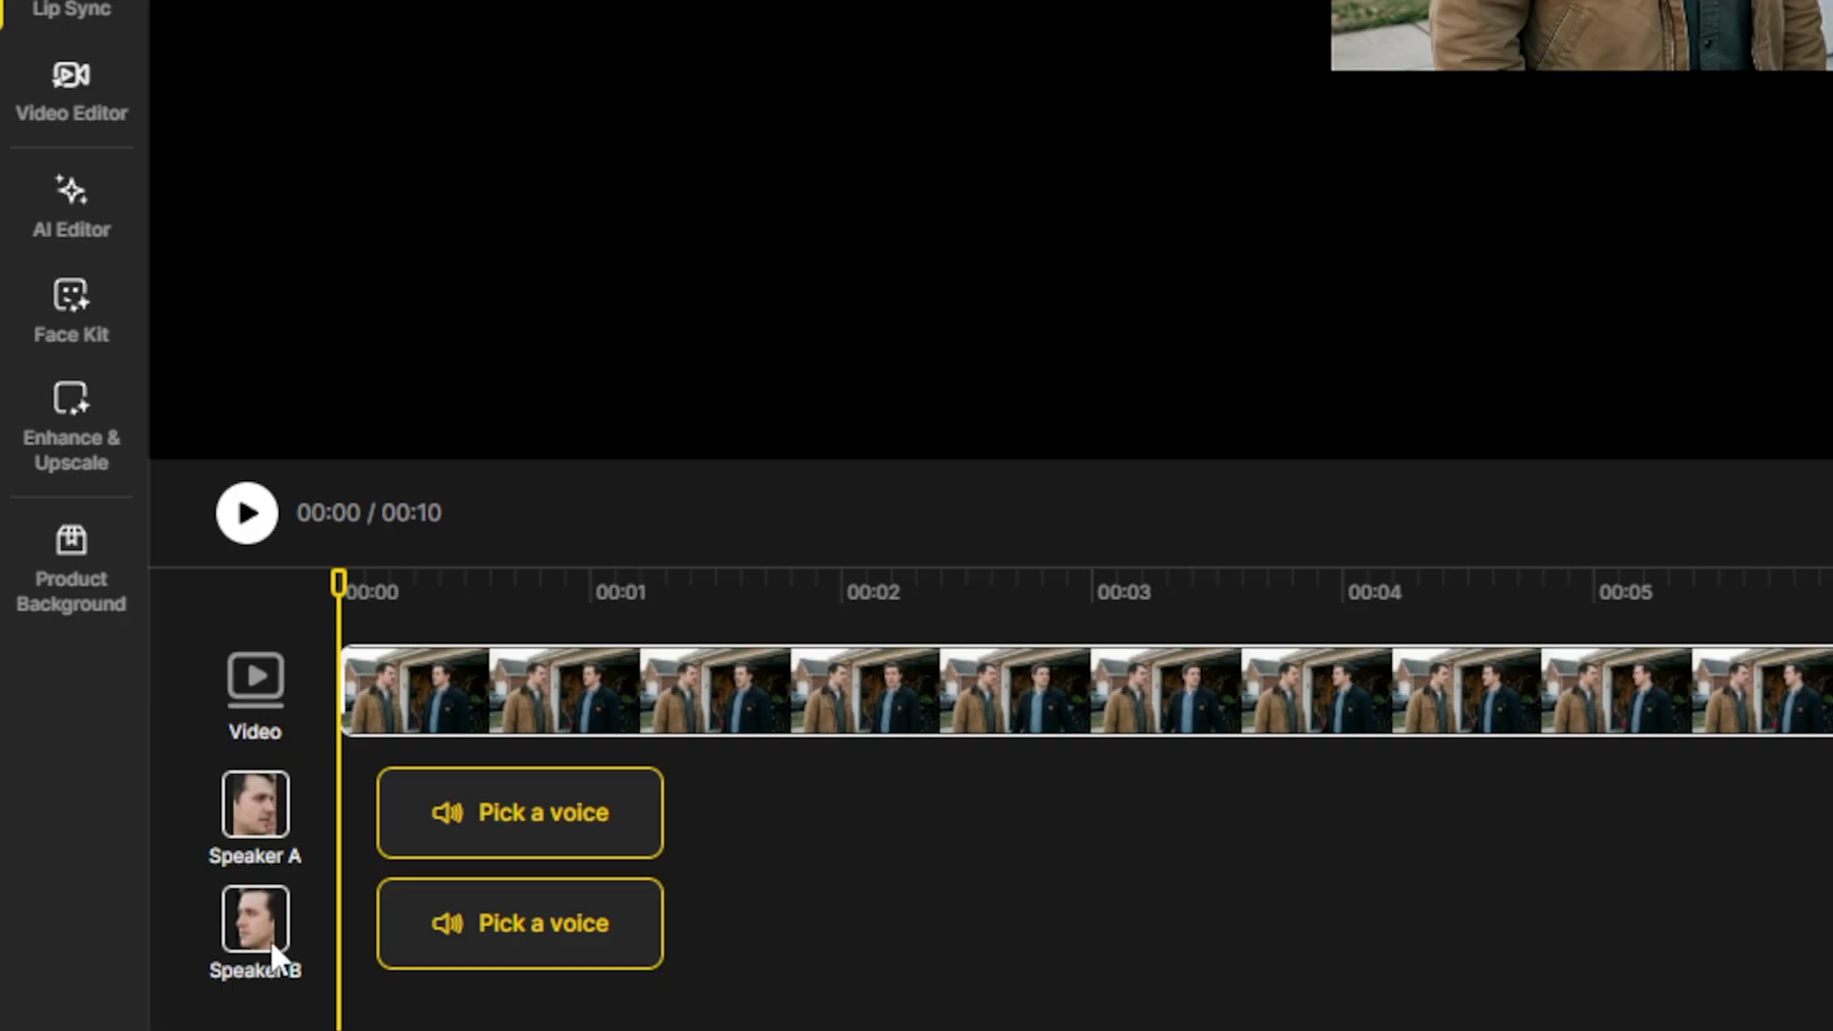
# Upload the dialogue audio file as Speaker B's voice.
pyautogui.click(524, 945)
pyautogui.scroll(-10, 875, 340)
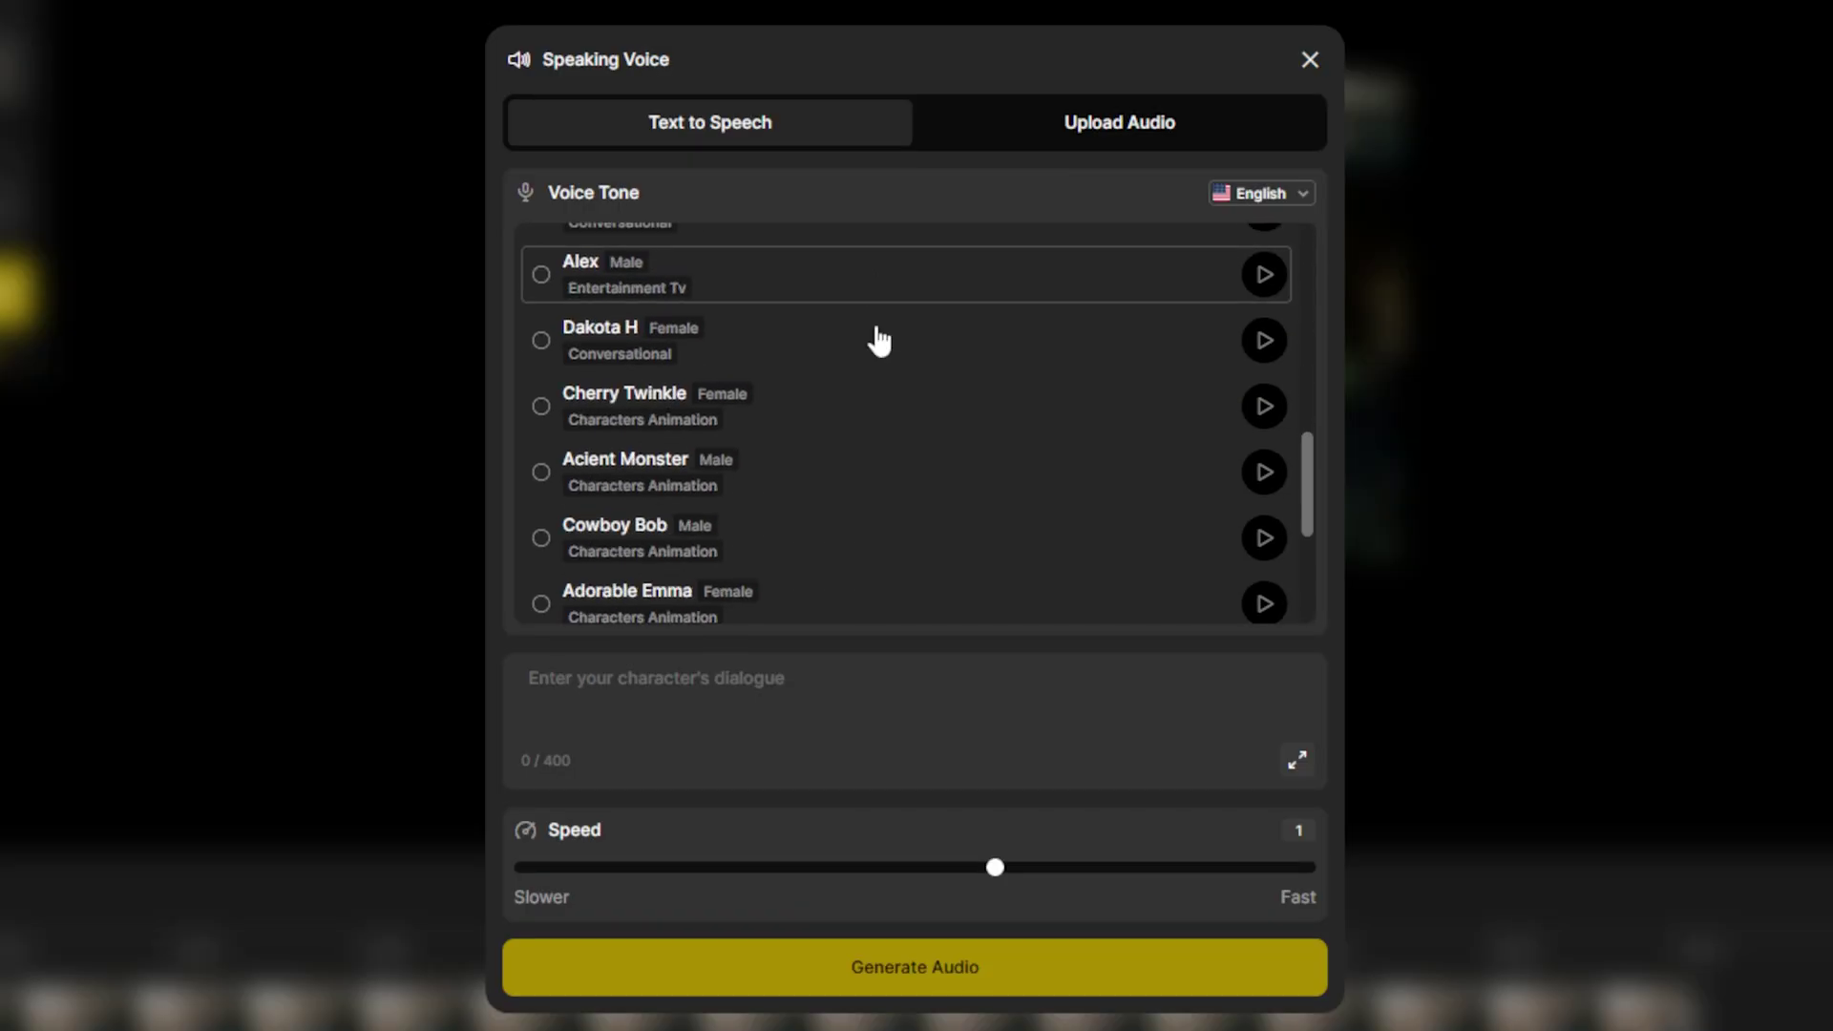
pyautogui.scroll(10, 896, 401)
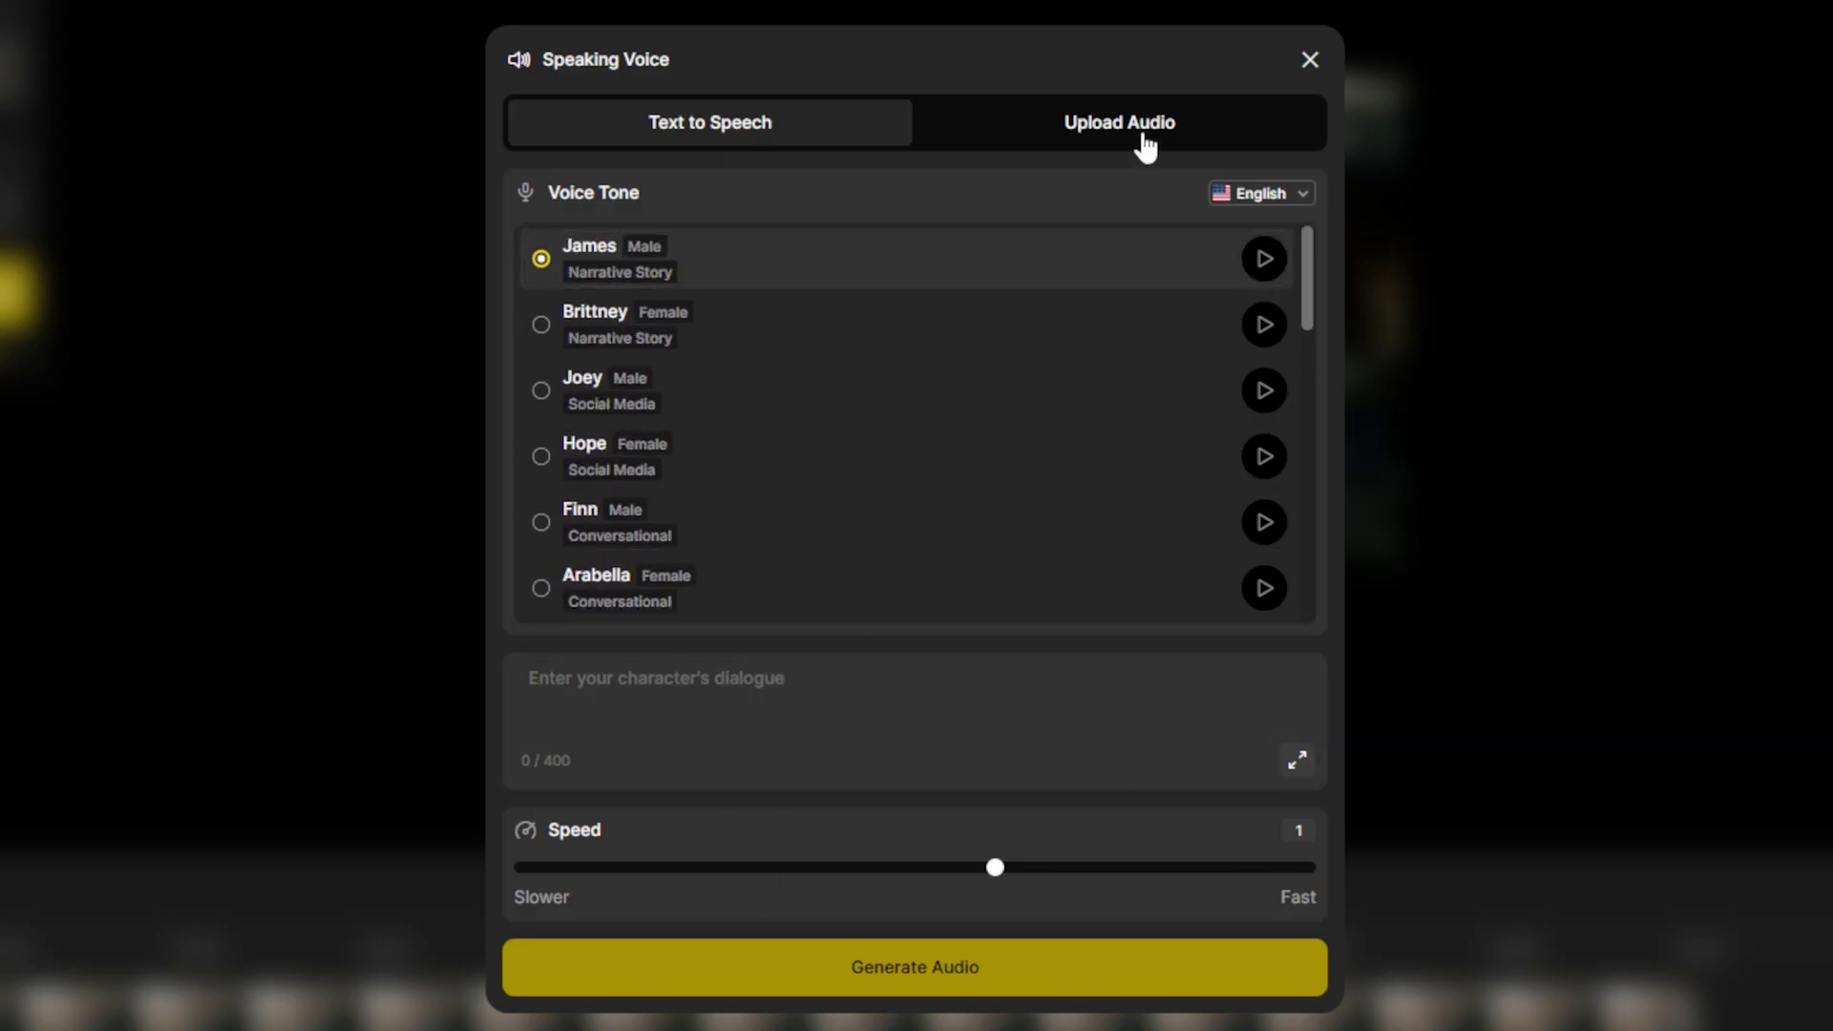
pyautogui.click(1208, 135)
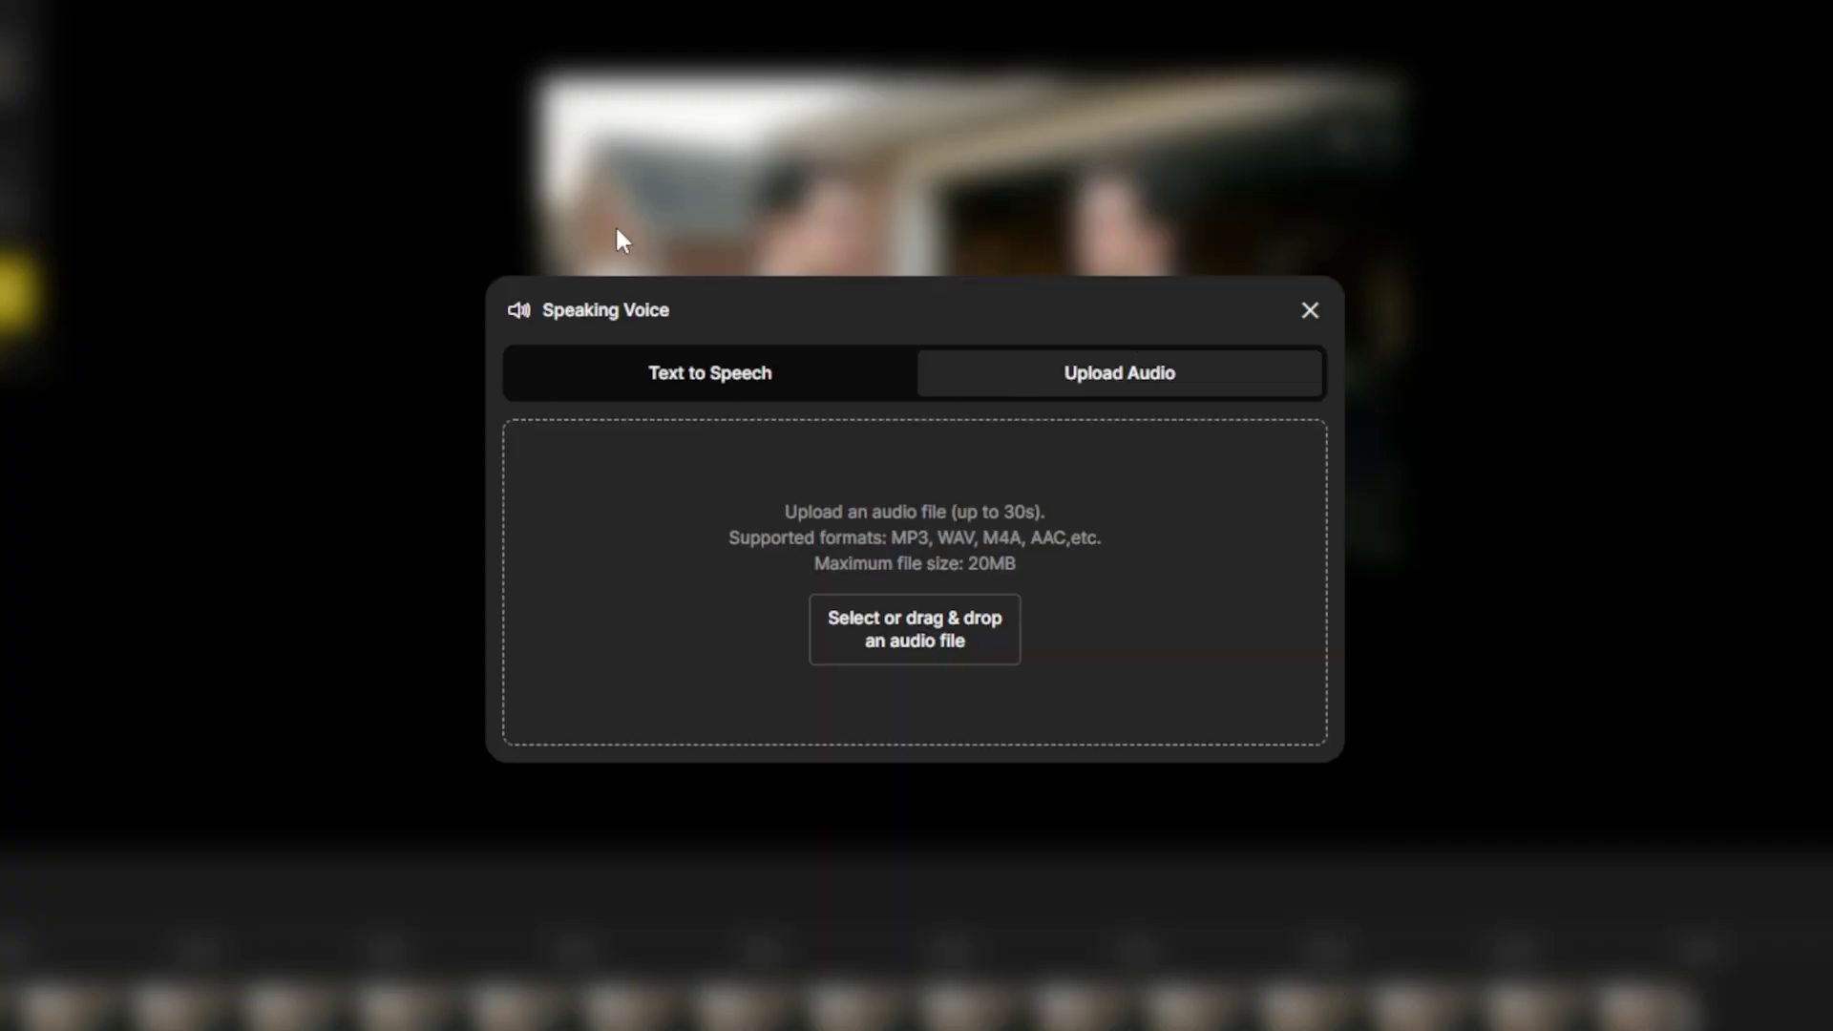
pyautogui.moveTo(352, 268); pyautogui.dragTo(843, 613)
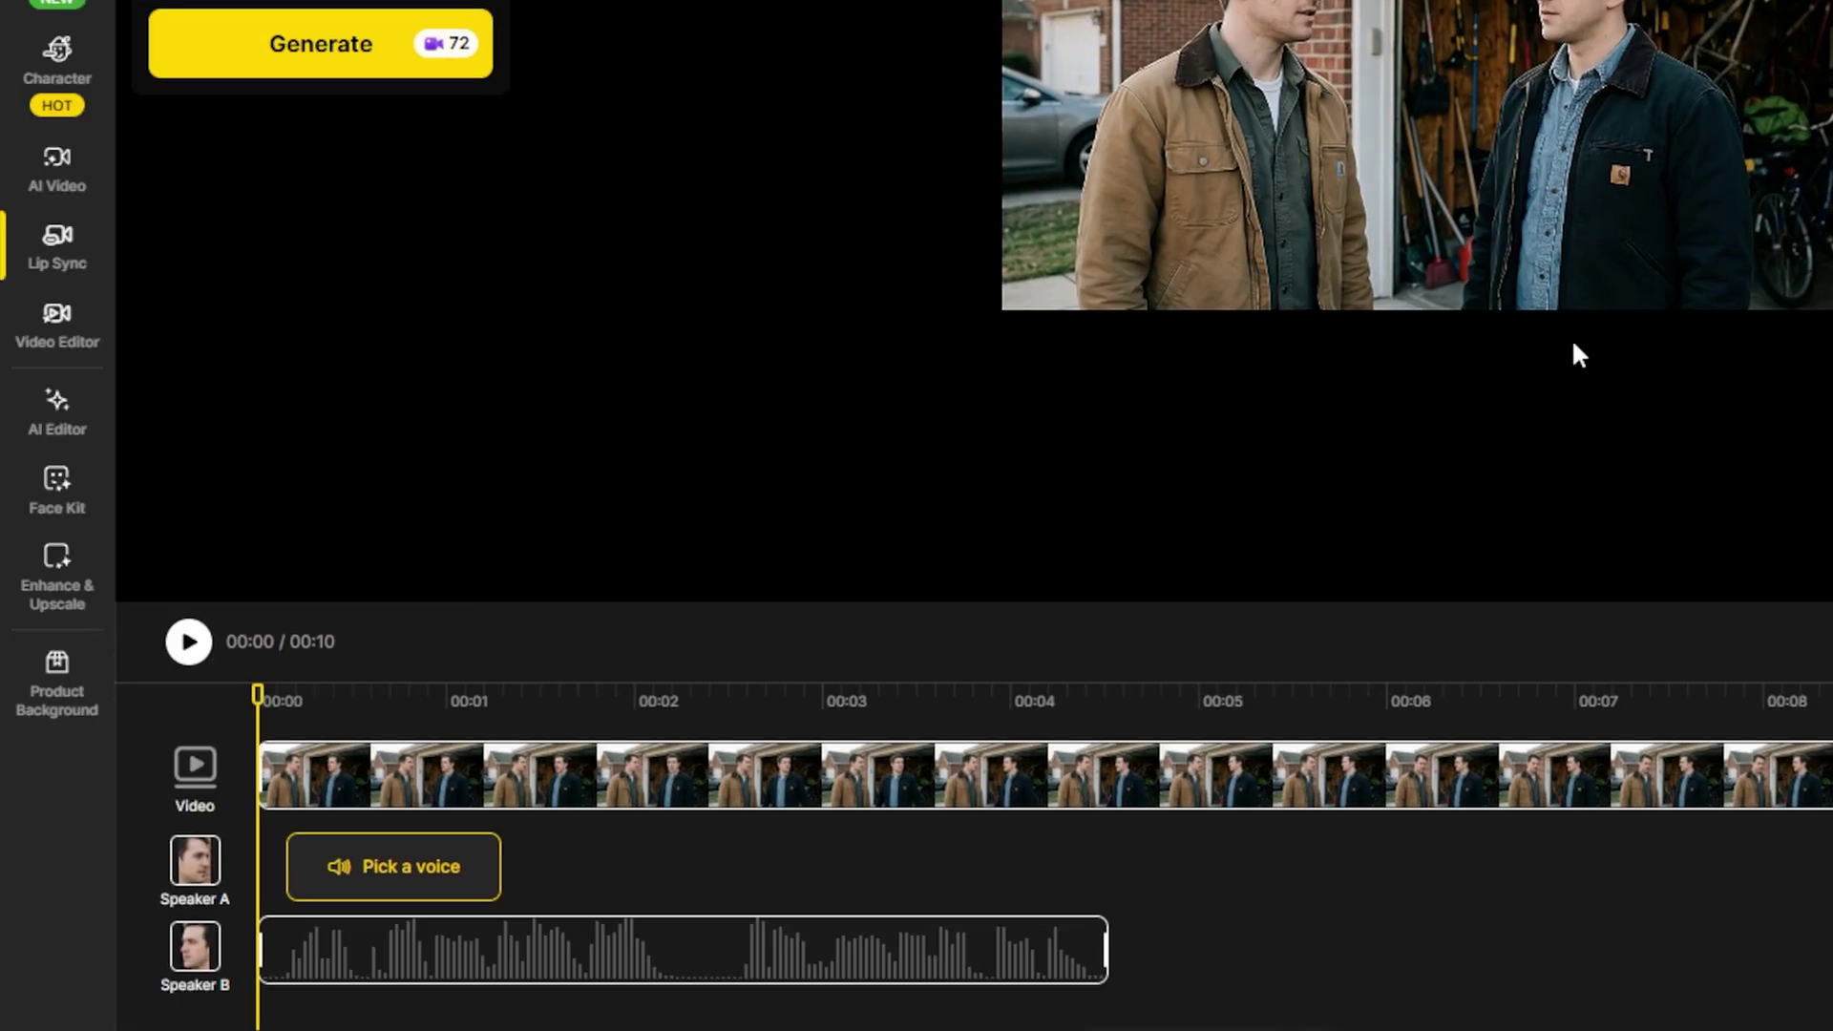
# Play the clip with Speaker B's audio and pause it at one second.
pyautogui.moveTo(367, 963)
pyautogui.click(188, 642)
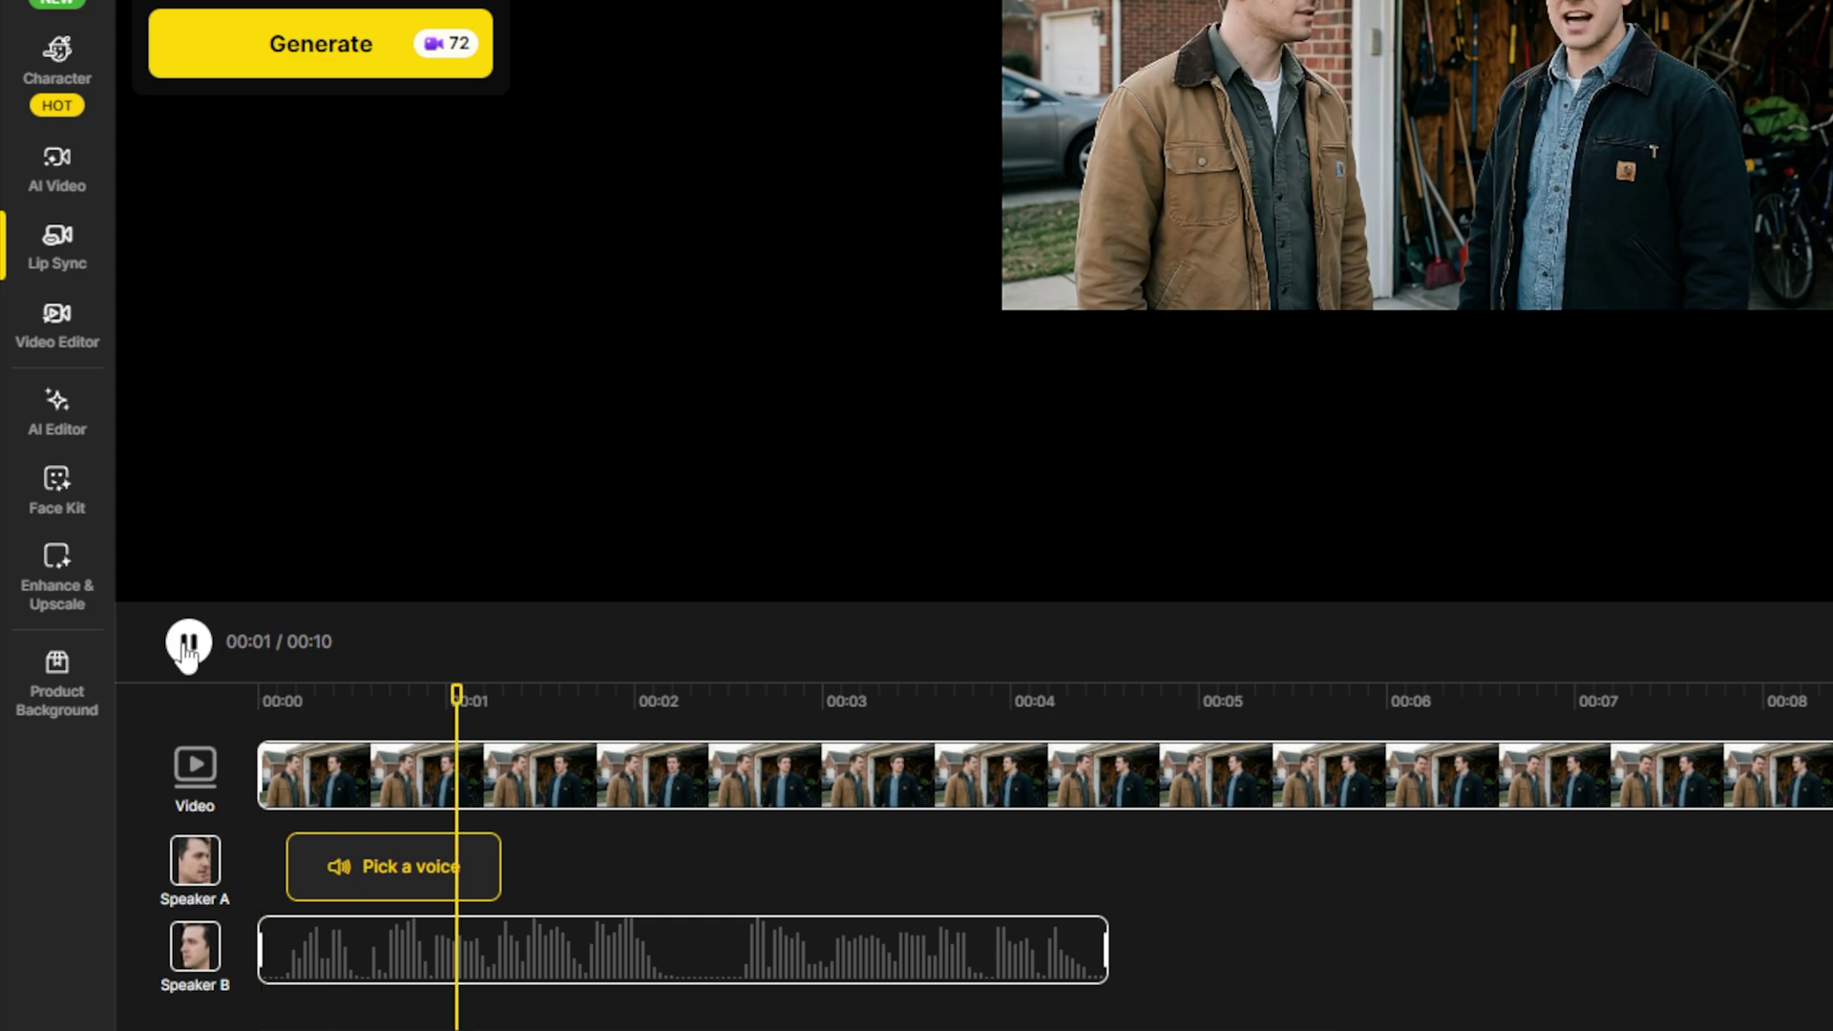
pyautogui.click(188, 642)
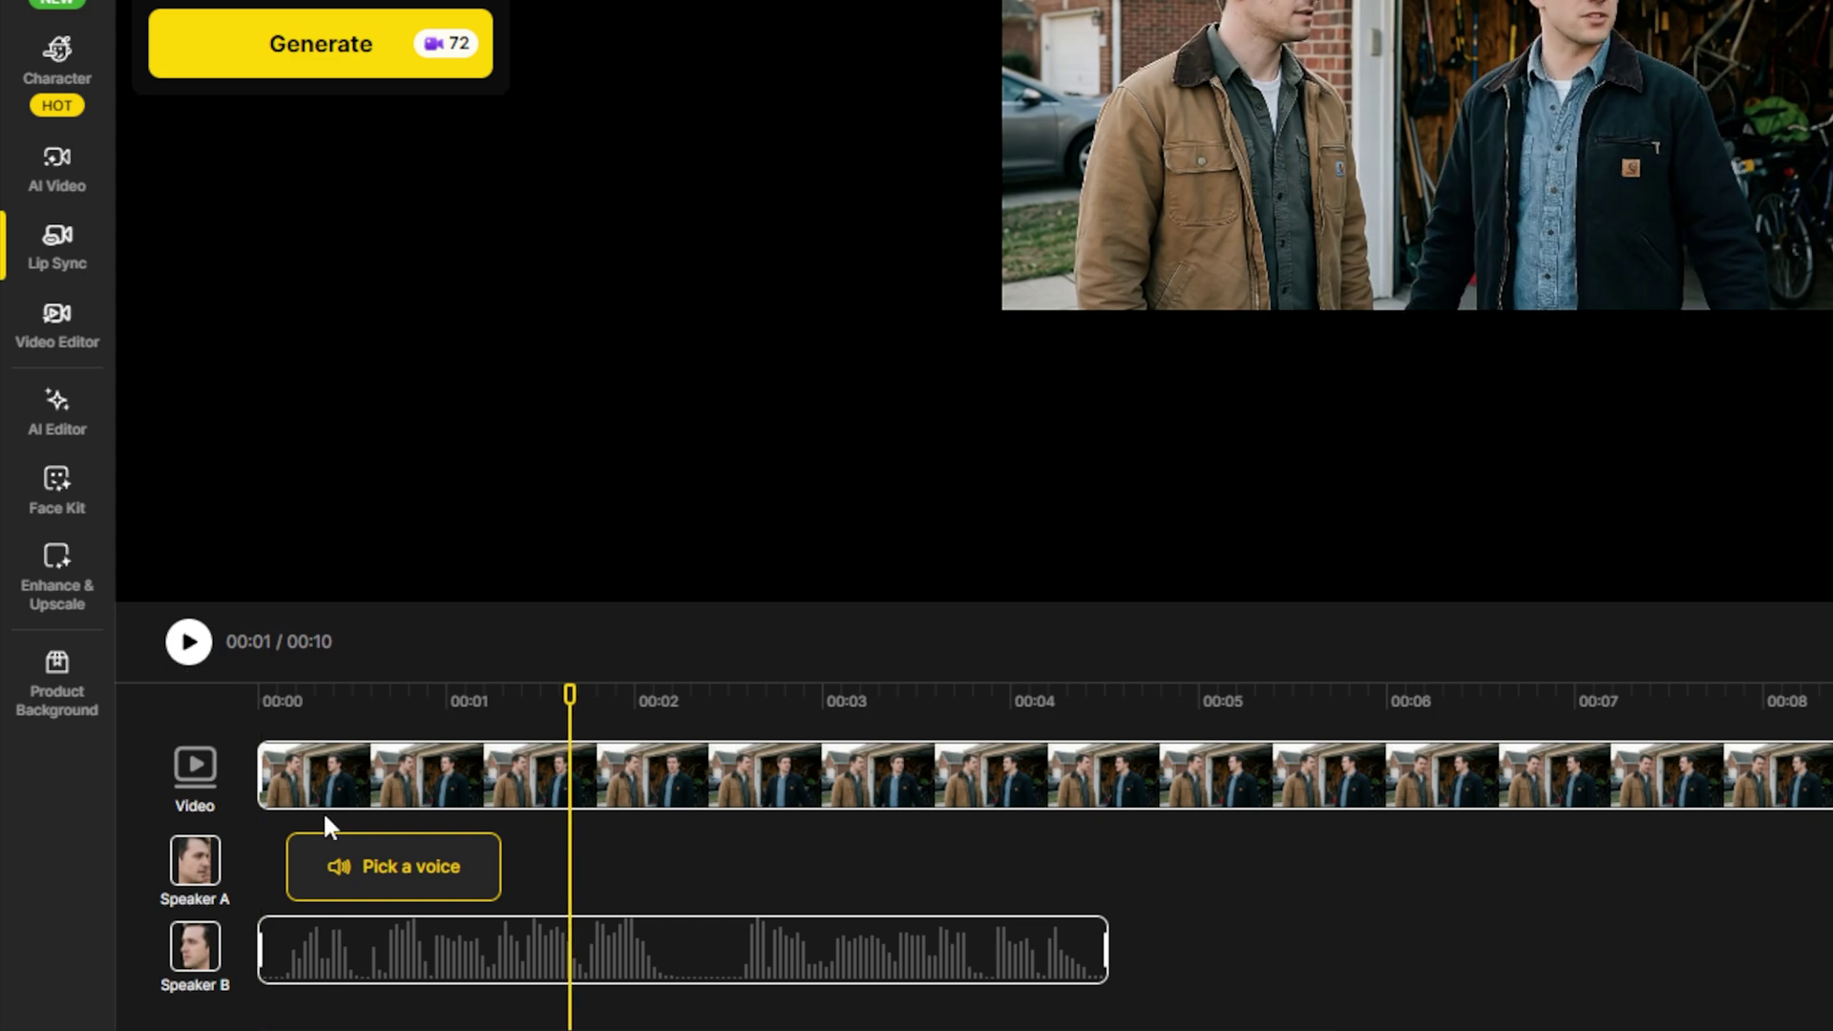
# Upload a second audio file as Speaker A's line.
pyautogui.click(387, 876)
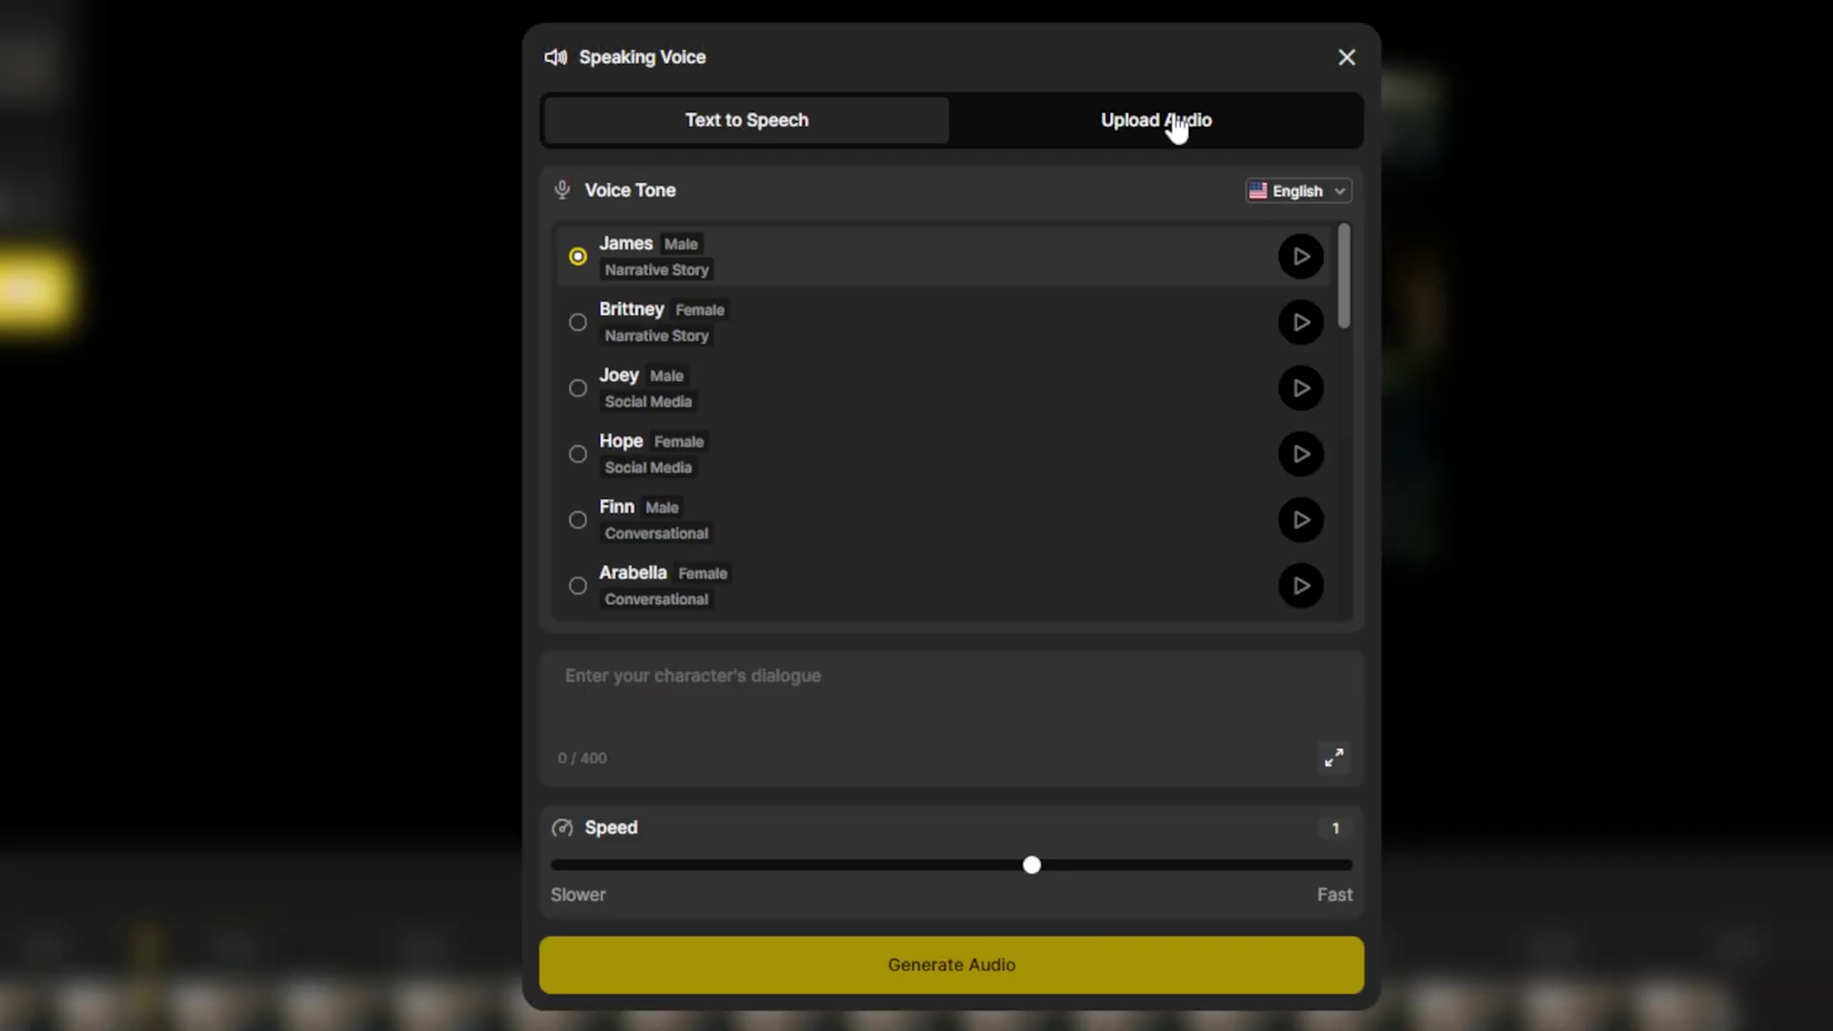
pyautogui.click(1176, 124)
pyautogui.moveTo(1832, 668); pyautogui.dragTo(1035, 641)
pyautogui.moveTo(630, 916); pyautogui.dragTo(1344, 926)
# Place Speaker A's line right after Speaker B's and trim the video to 9 seconds.
pyautogui.moveTo(247, 987); pyautogui.dragTo(275, 989)
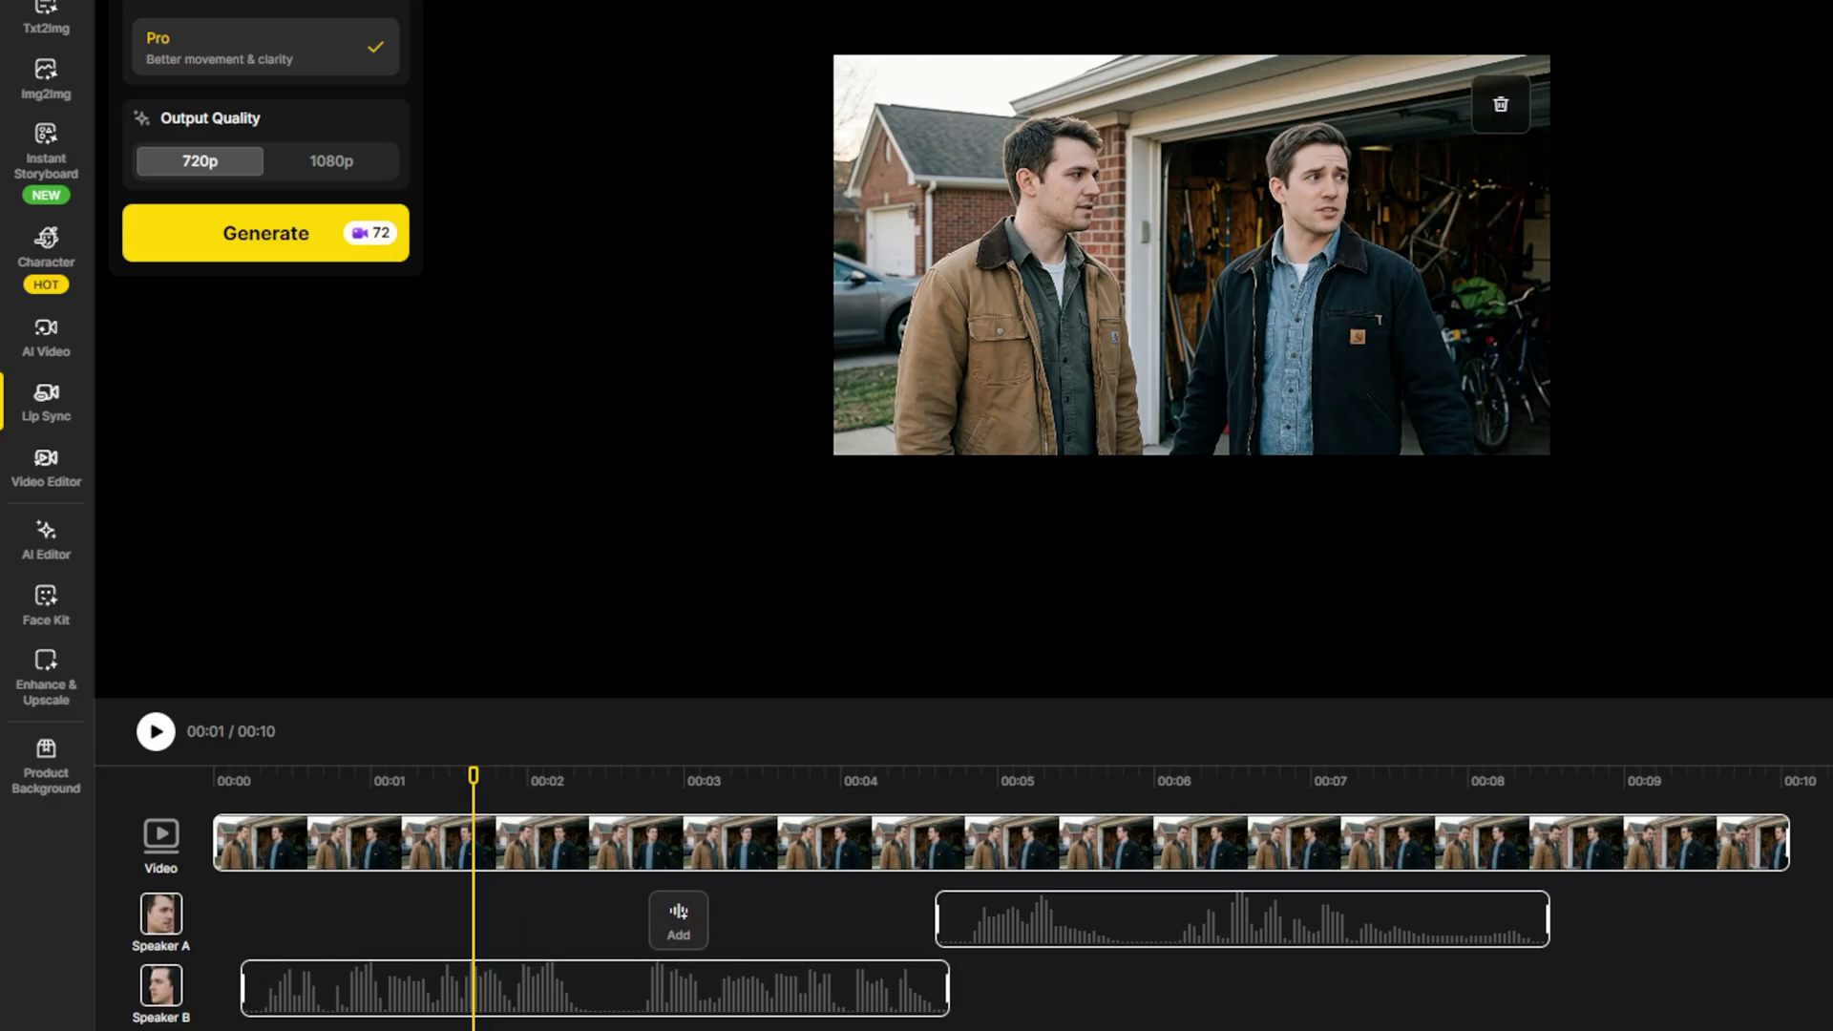
pyautogui.moveTo(1008, 921); pyautogui.dragTo(1019, 921)
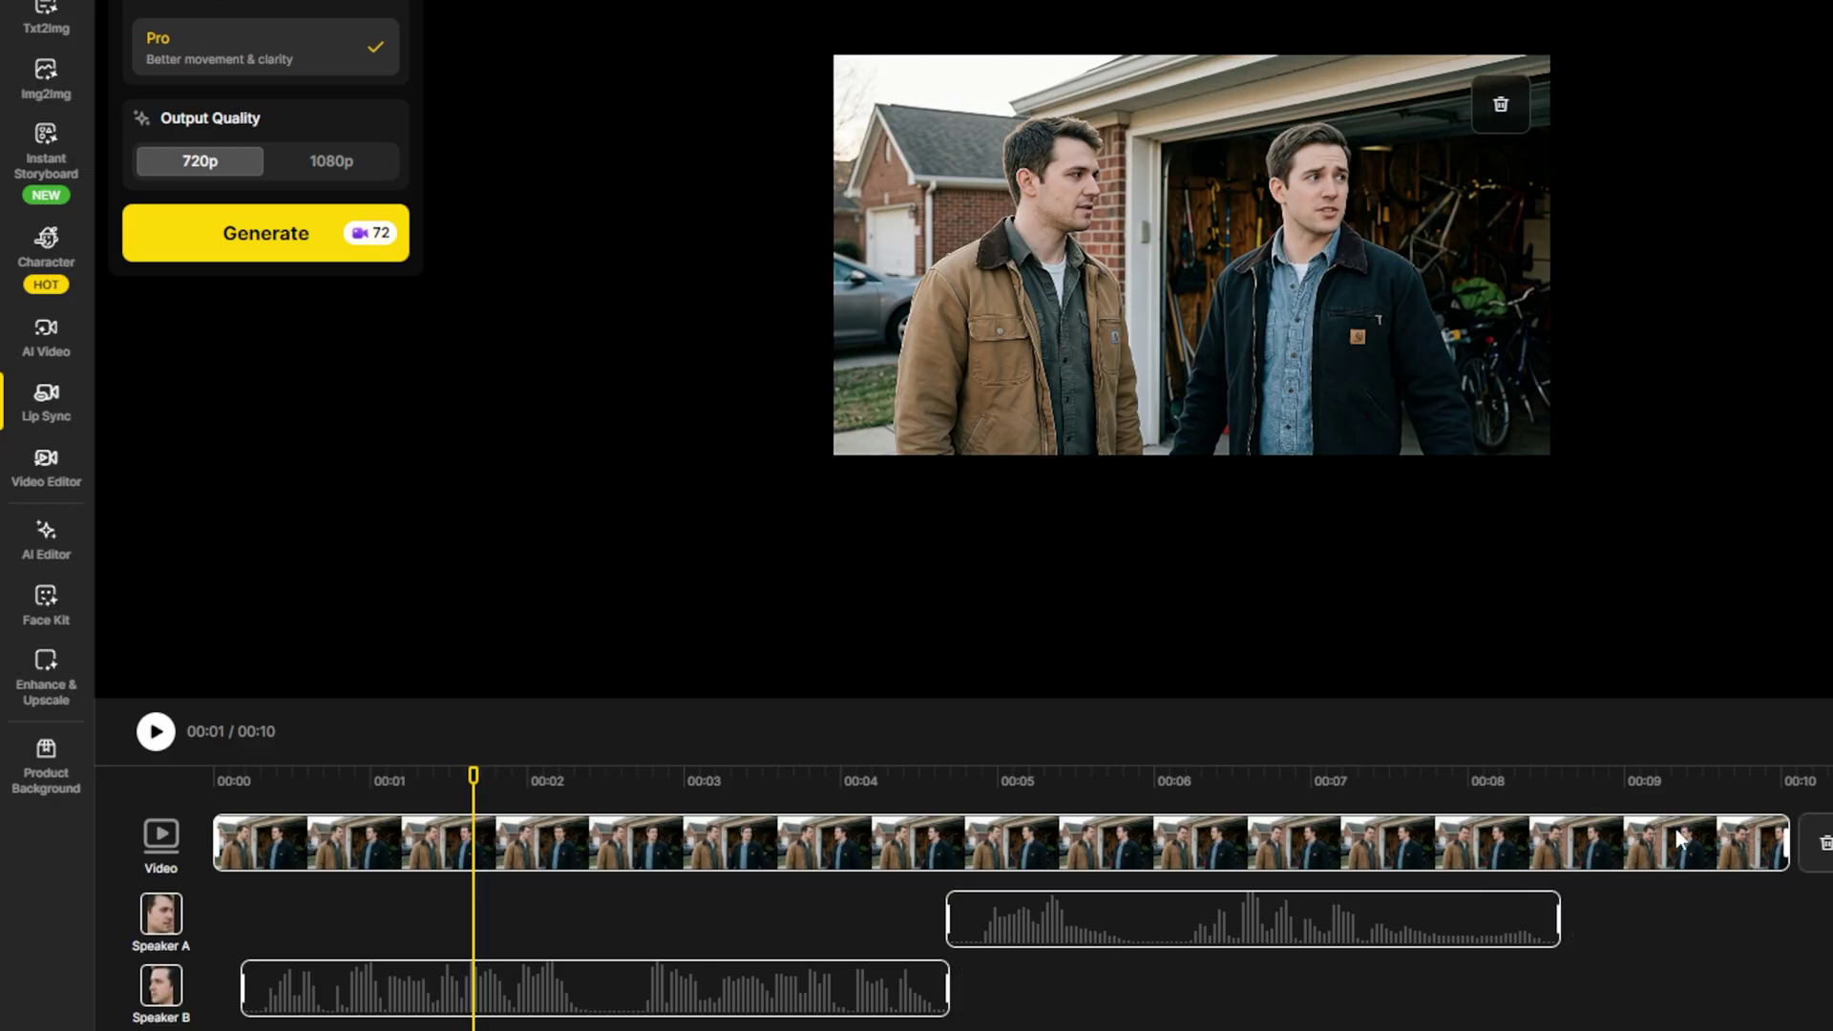
pyautogui.moveTo(1788, 836); pyautogui.dragTo(1630, 836)
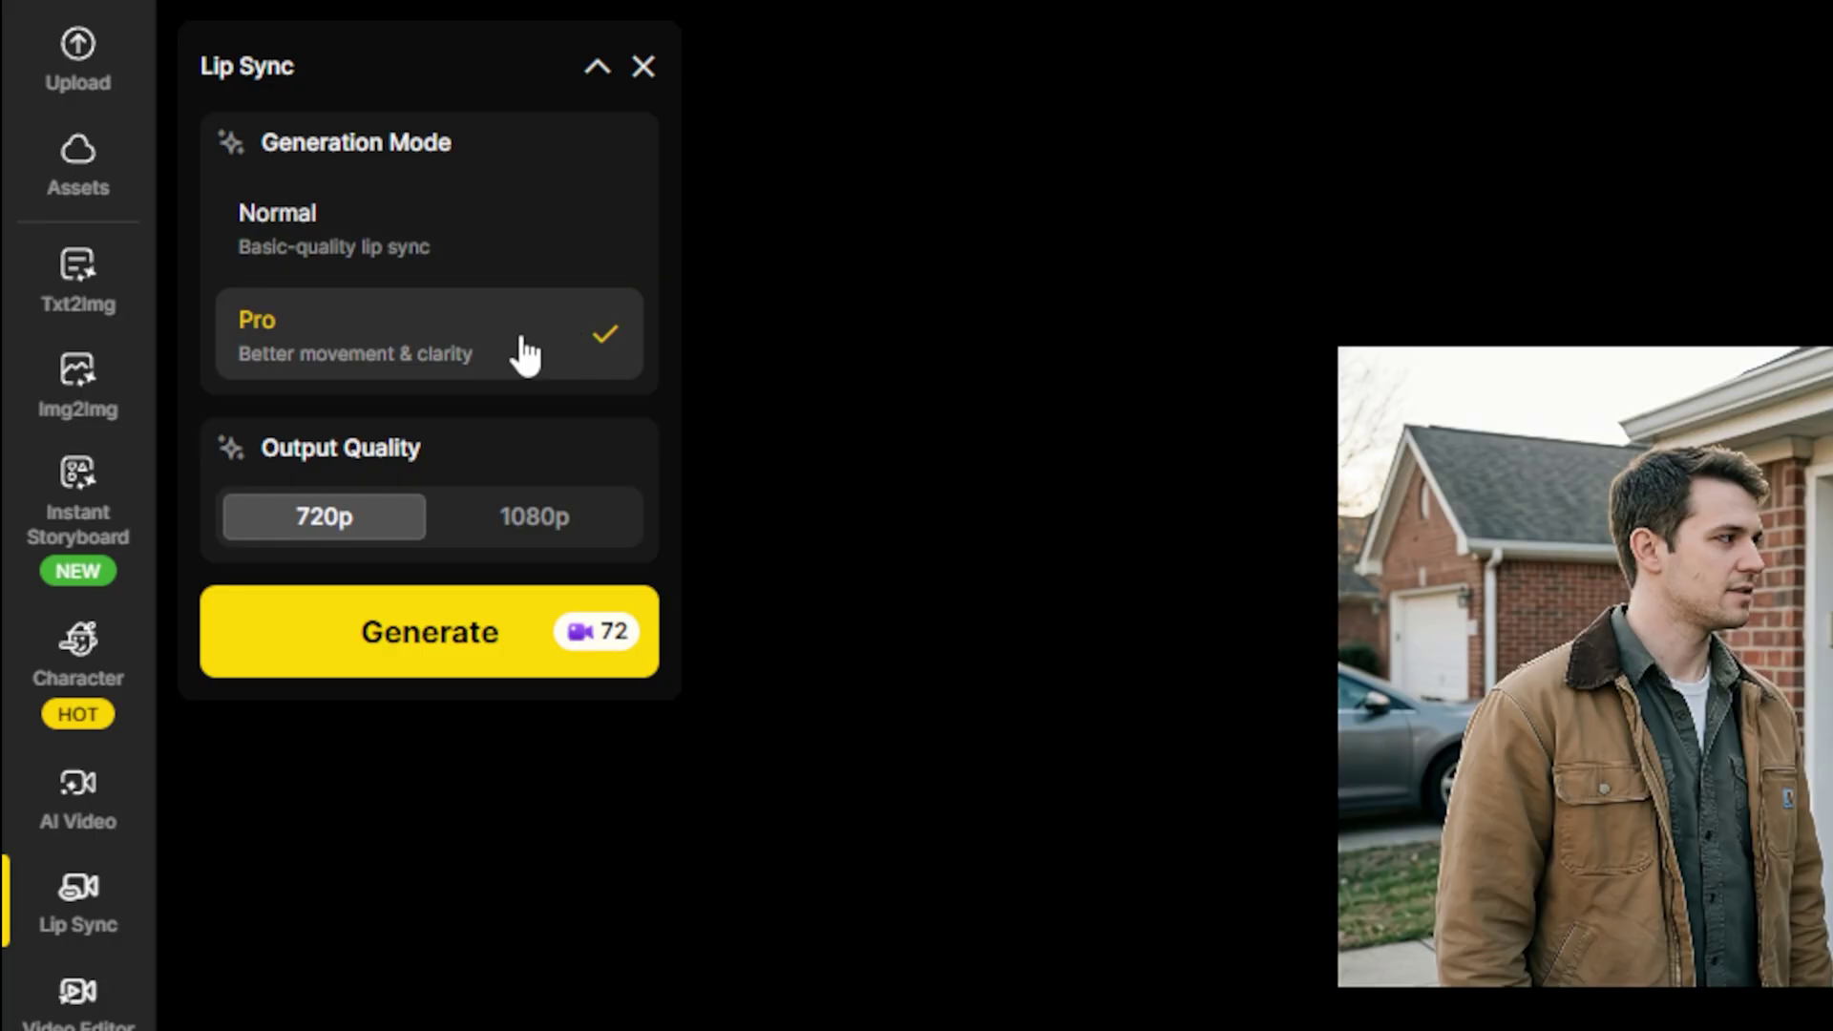
# Set lip-sync output quality to 1080p and submit the job.
pyautogui.click(587, 538)
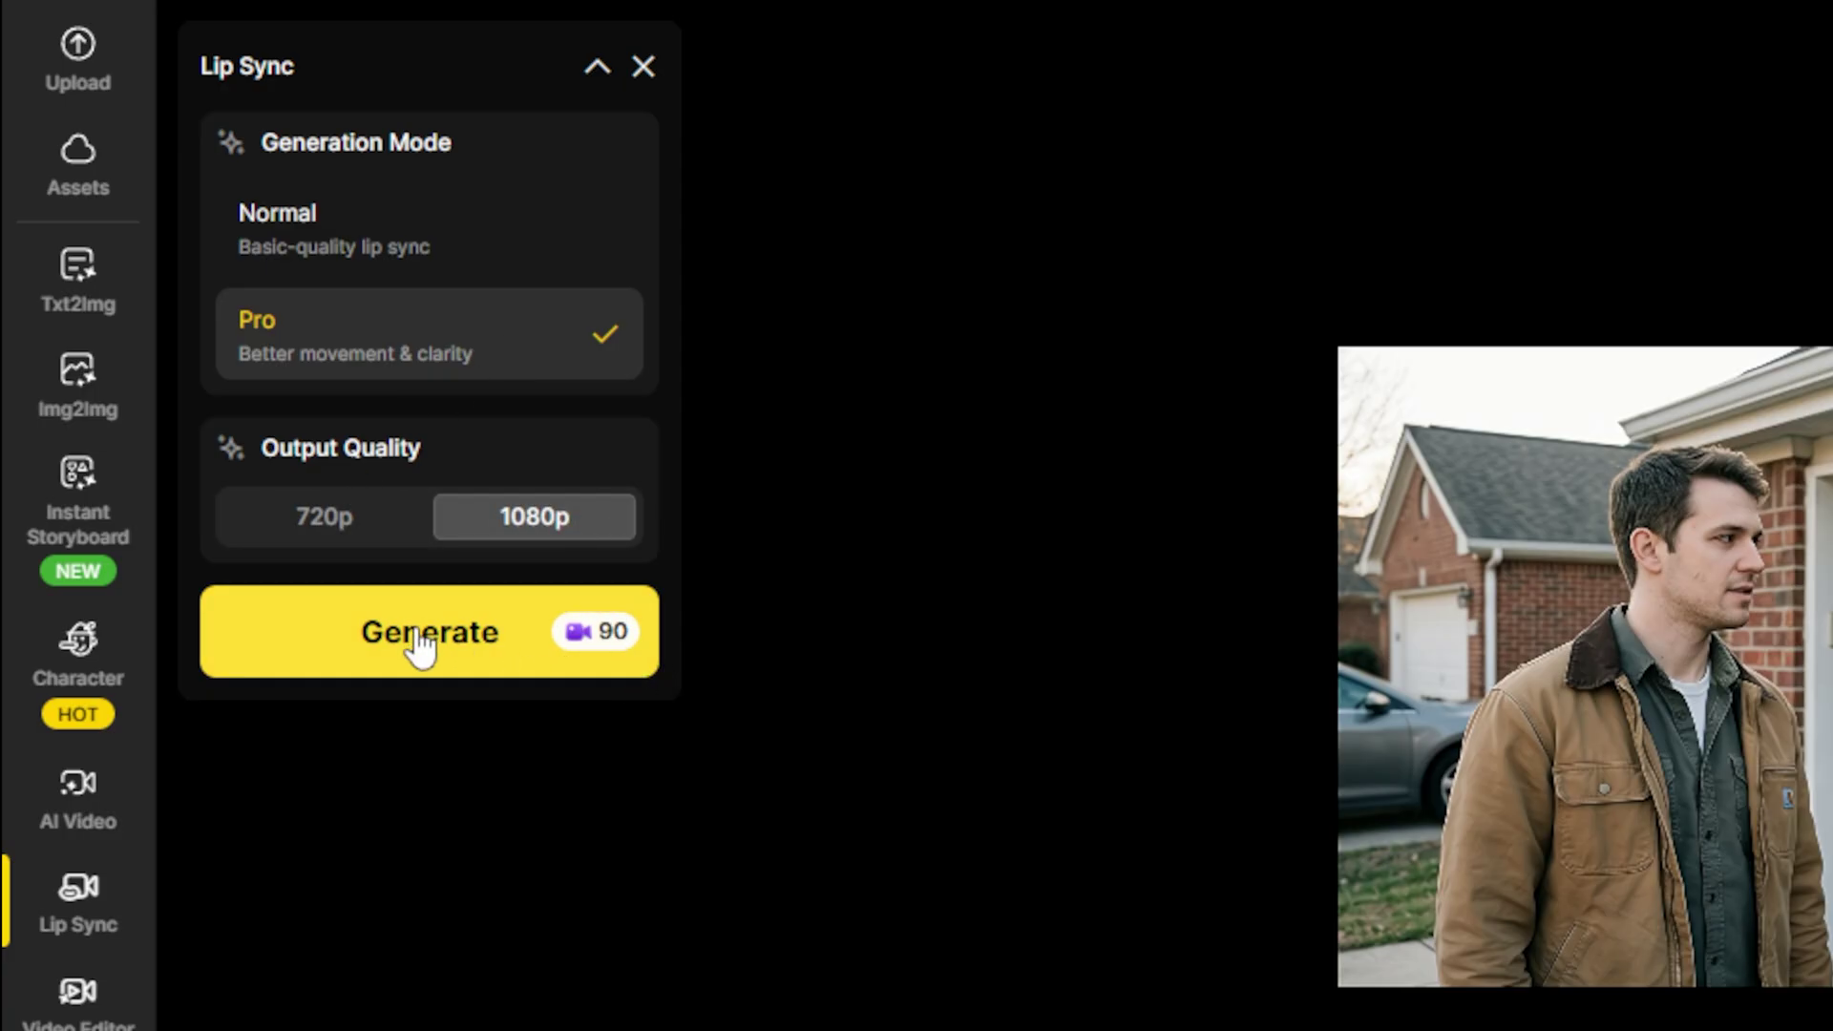
pyautogui.click(509, 630)
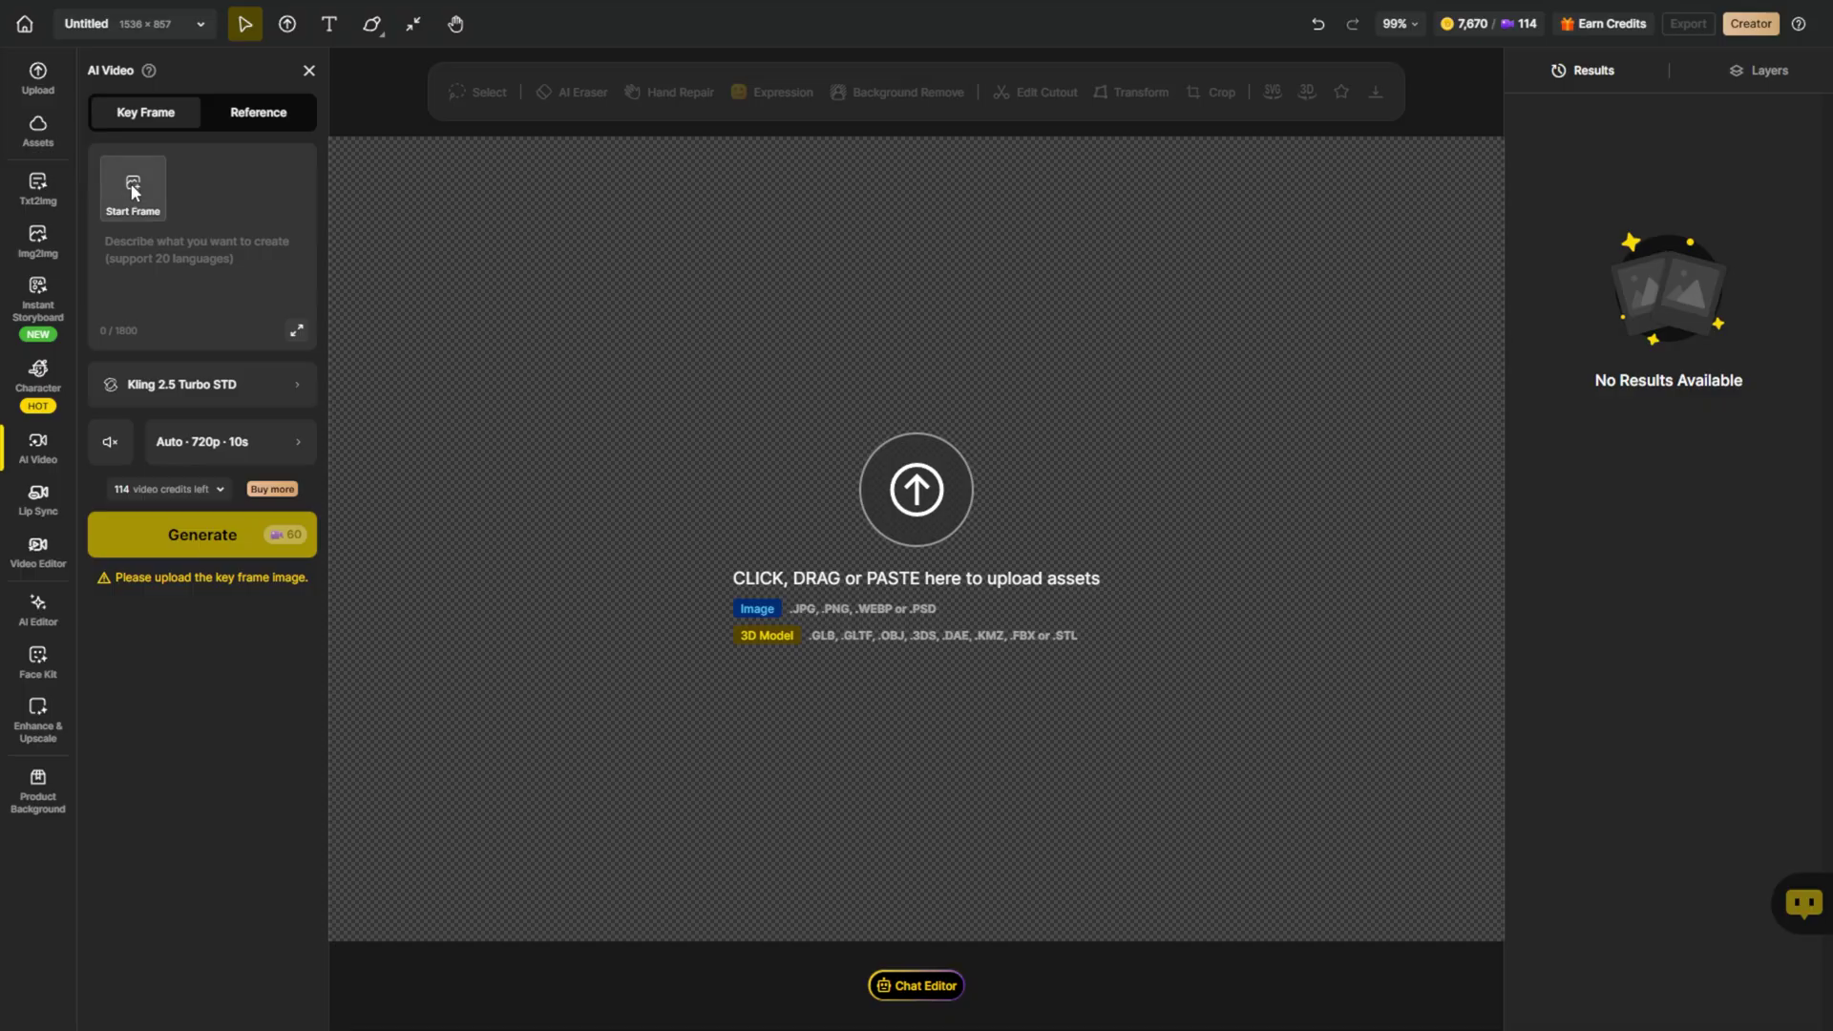
# Use the garage image as start frame, switch the model to Wan 2.6, enable sound, and set 1080p quality.
pyautogui.click(133, 184)
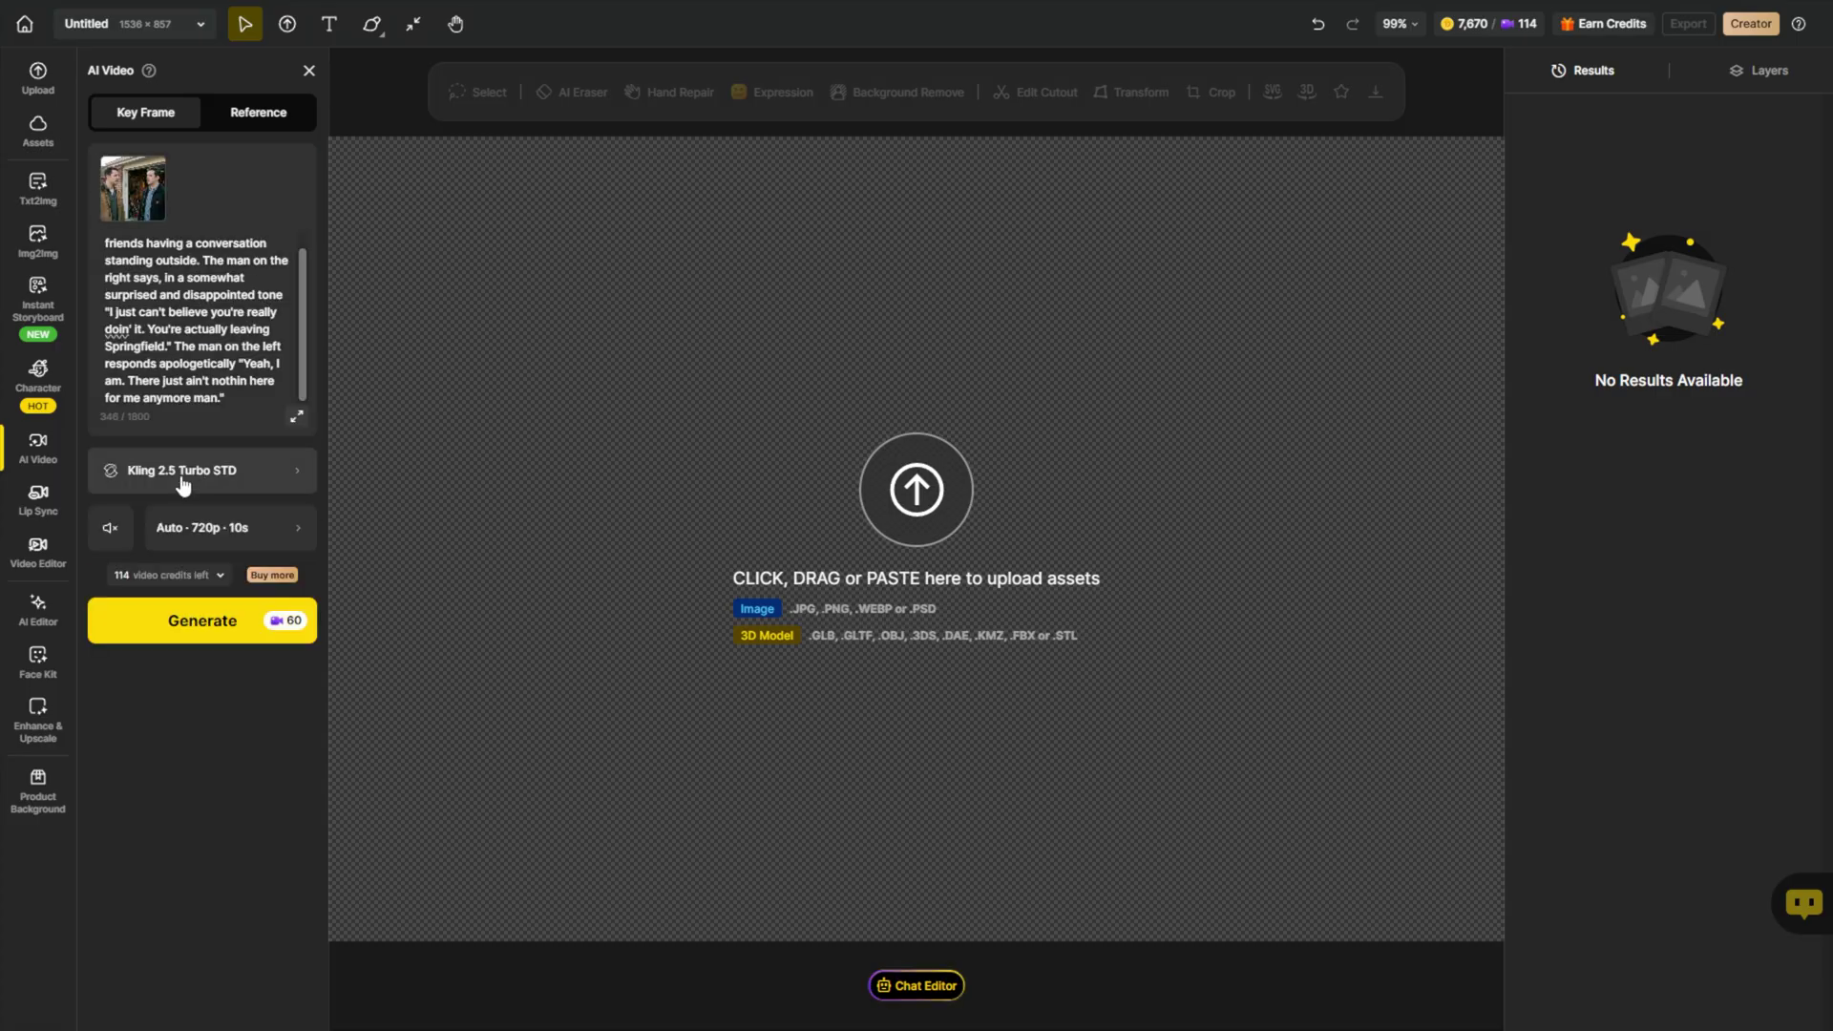
pyautogui.click(180, 475)
pyautogui.click(778, 335)
pyautogui.click(111, 530)
pyautogui.click(219, 527)
pyautogui.click(480, 224)
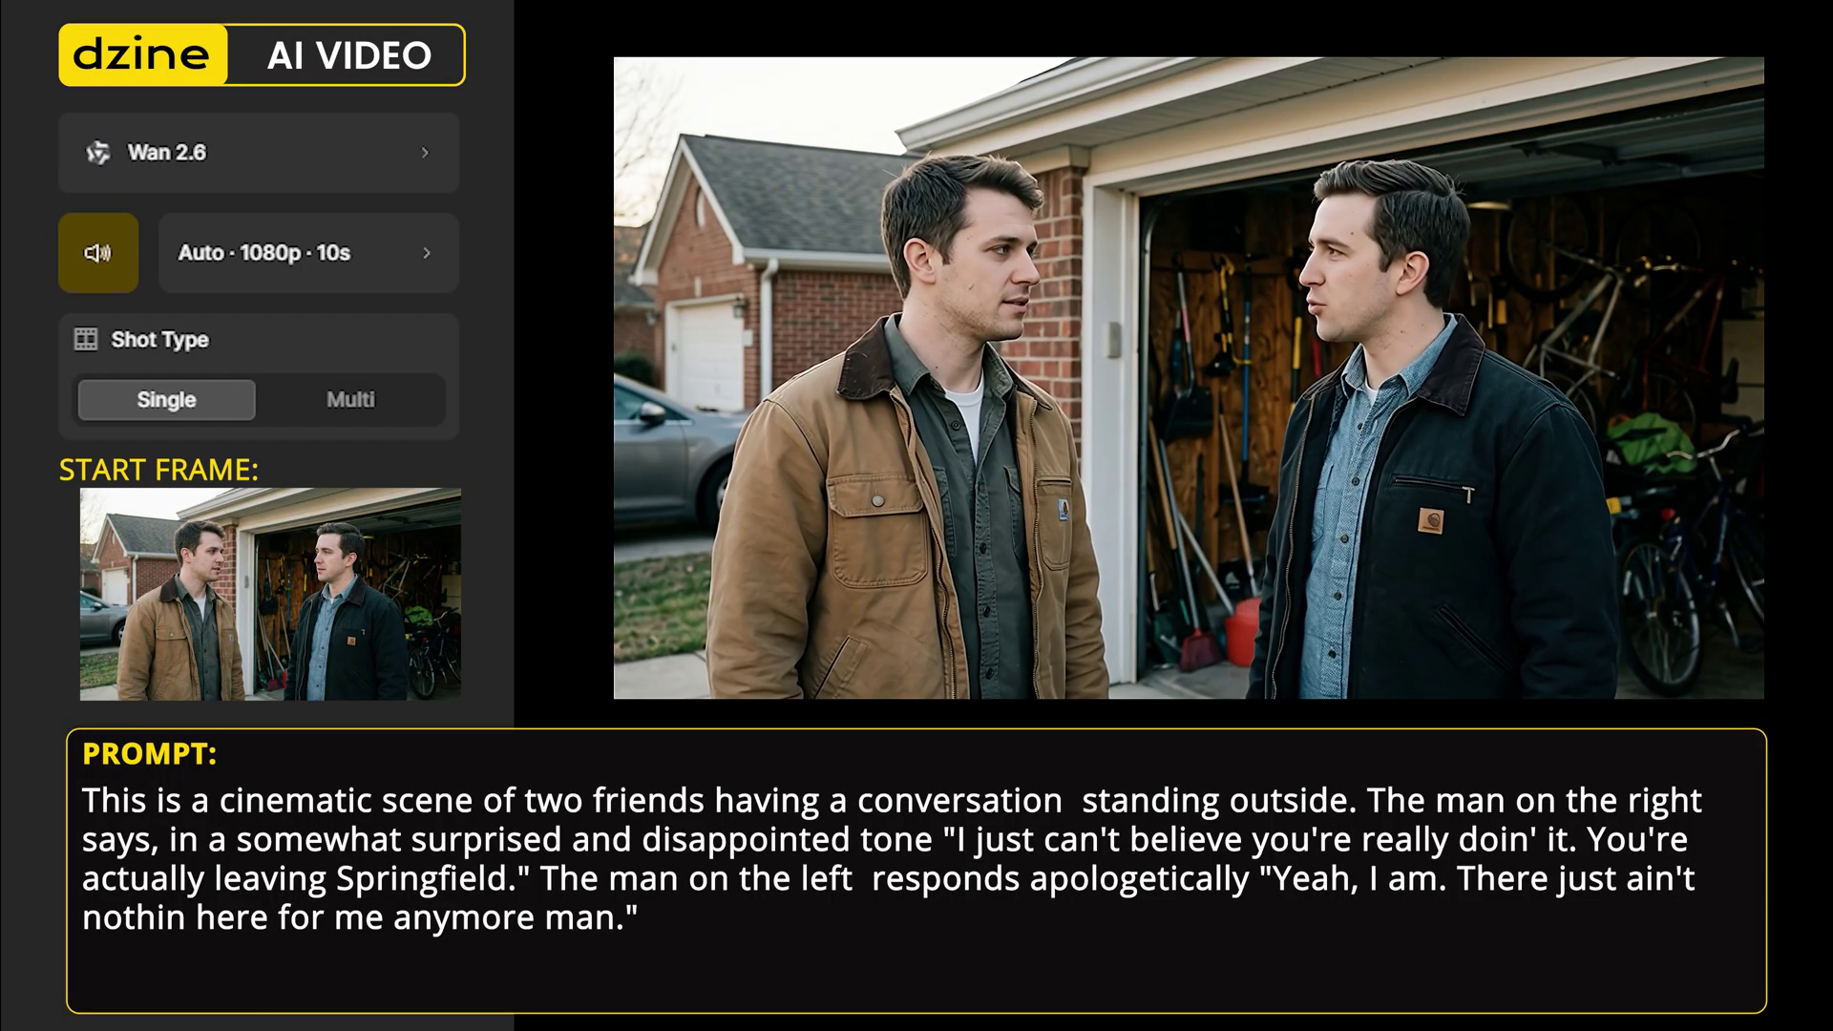